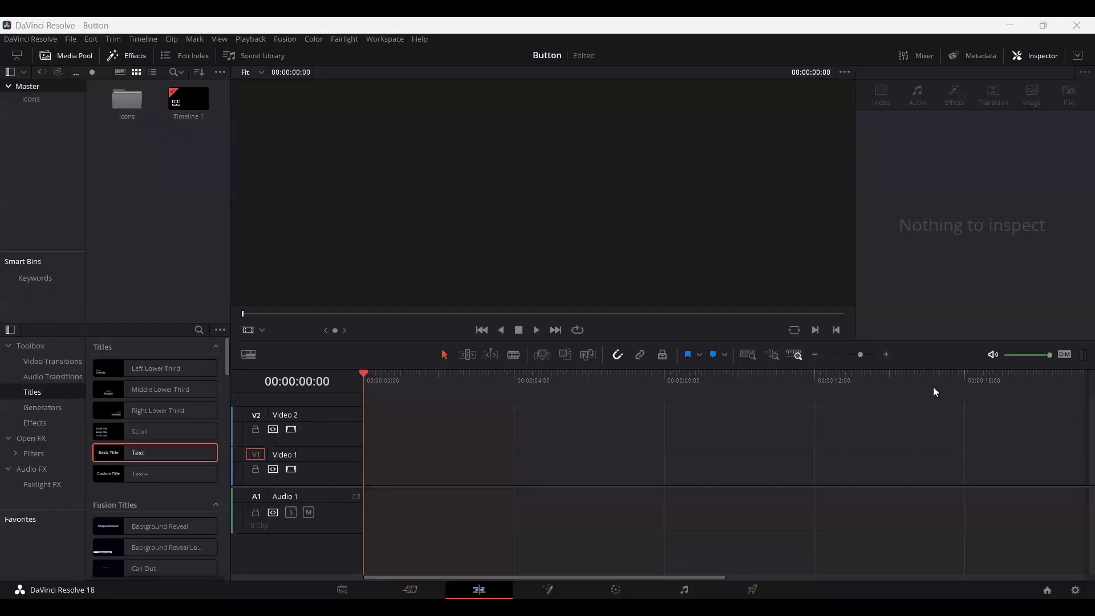
- Switch from DaVinci Resolve to the Edge browser showing iconfinder.com
key(alt+Tab)
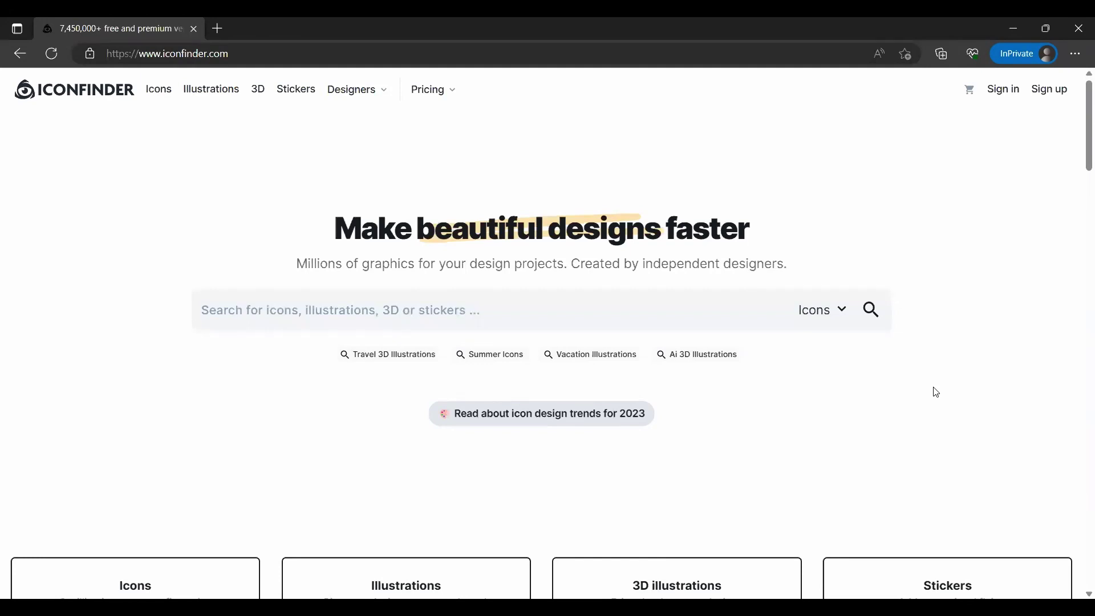
- Search Iconfinder for 'cursor' and open the first outlined pointer icon's details
click(672, 316)
text(cursor)
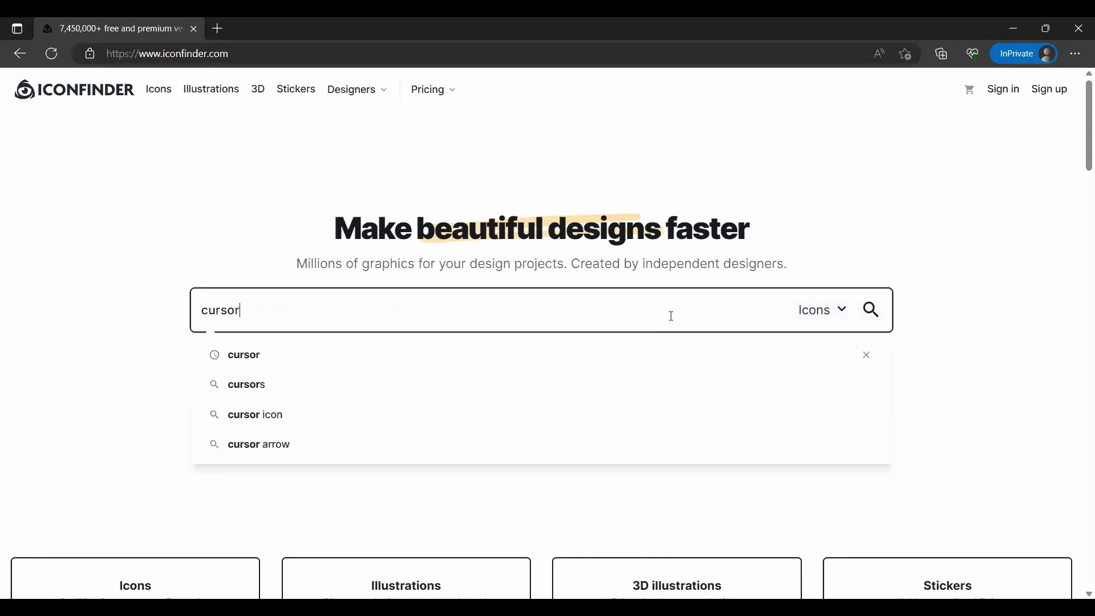
key(Return)
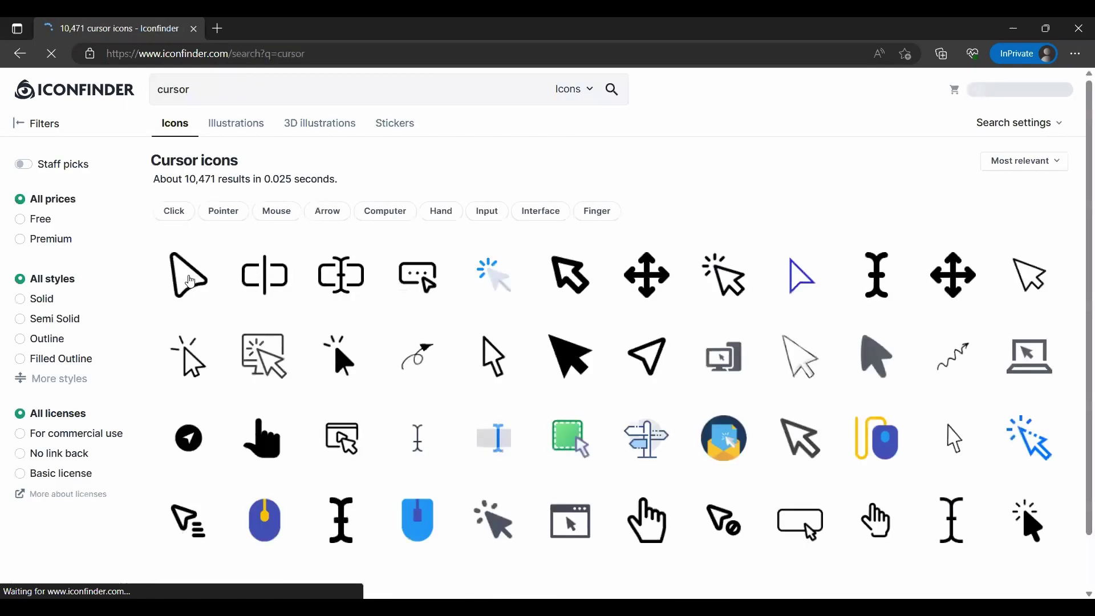
click(190, 281)
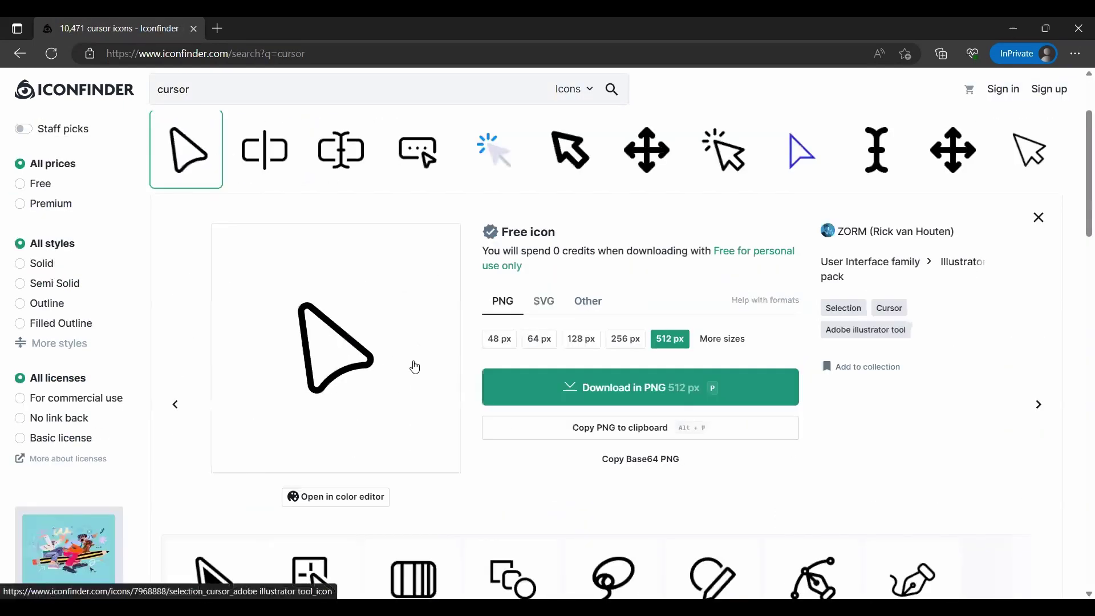
scroll(415, 367, up, 2)
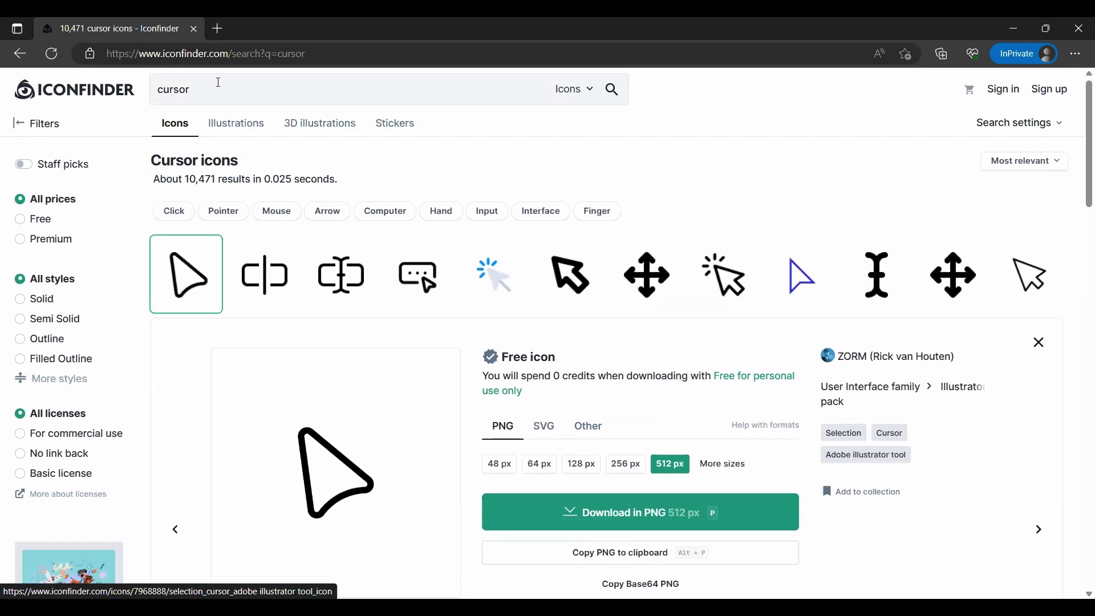
click(219, 82)
- Search for 'bell icon' and view the outlined and filled black bell icons' details
text(bell c)
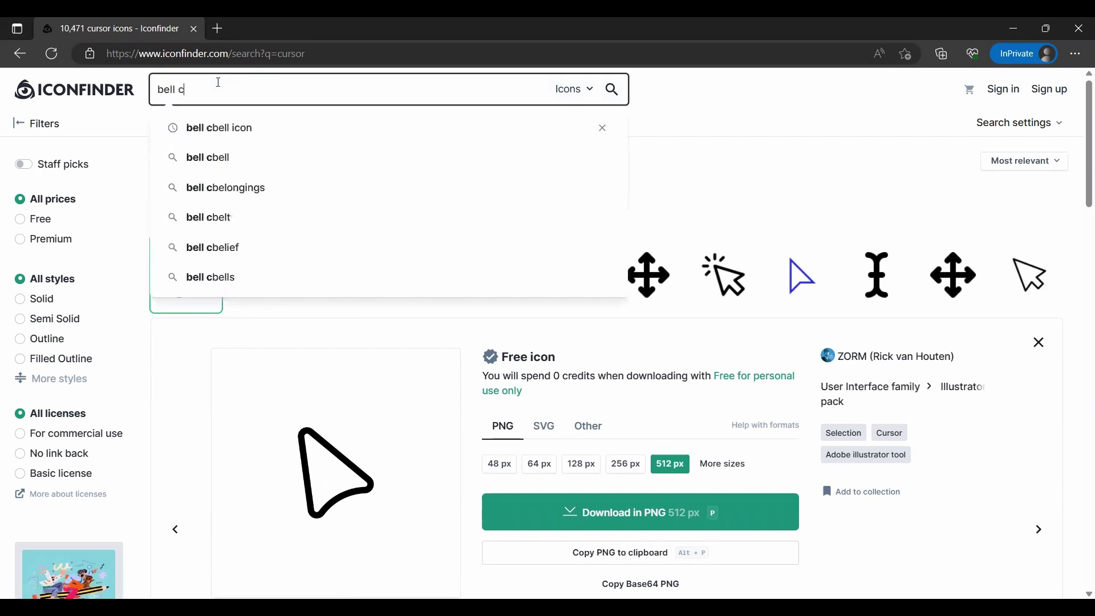
key(BackSpace)
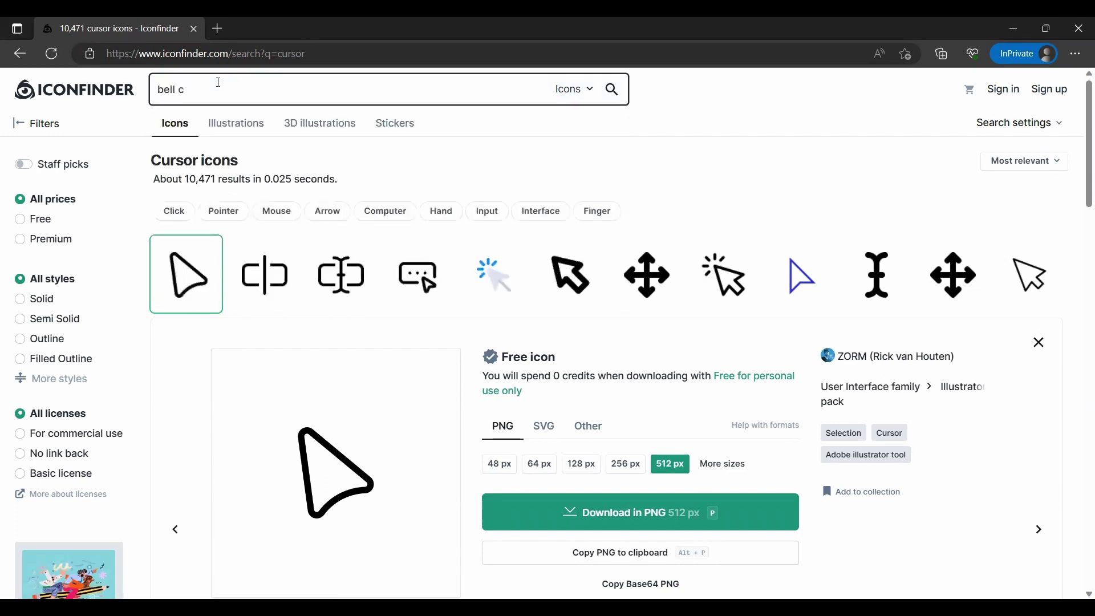
text(icon)
key(Return)
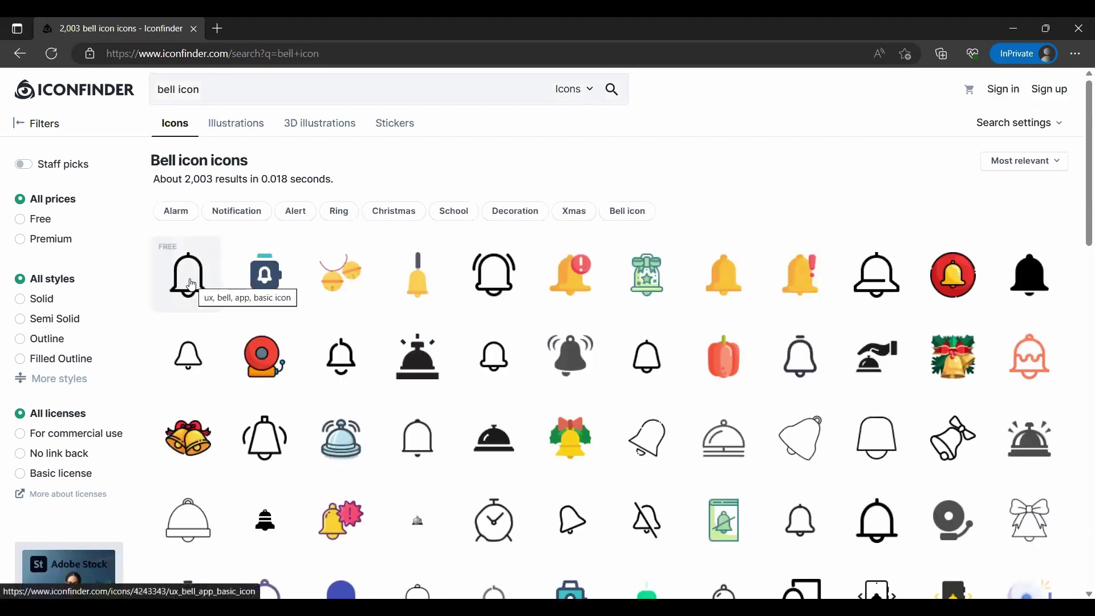
click(194, 284)
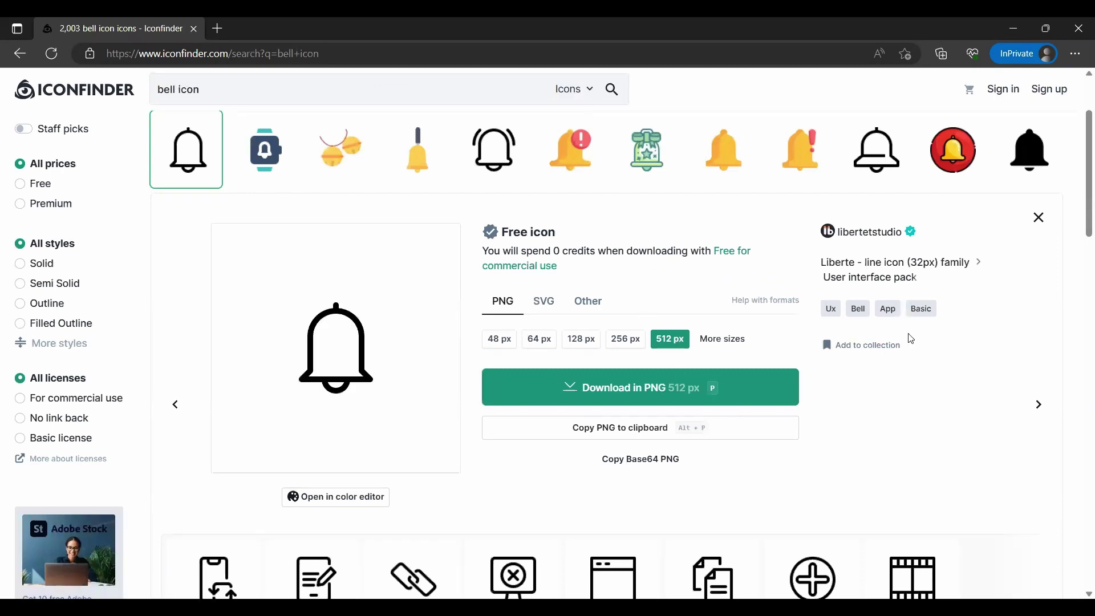
click(1029, 153)
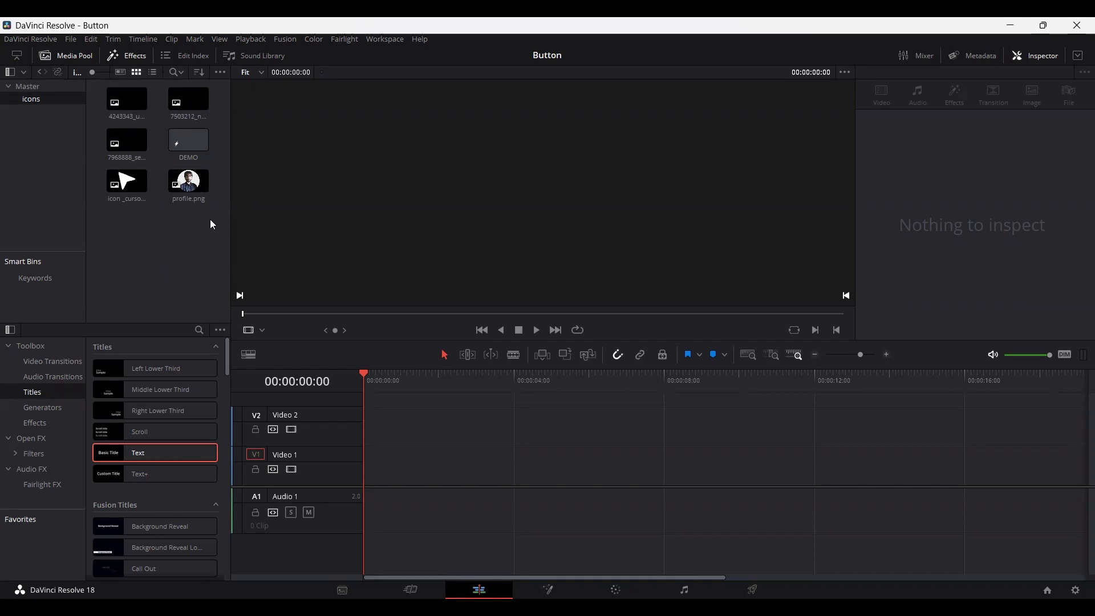
- Create a Fusion composition named Sub_Button in the Master bin and open it in Fusion
key(ctrl+Up)
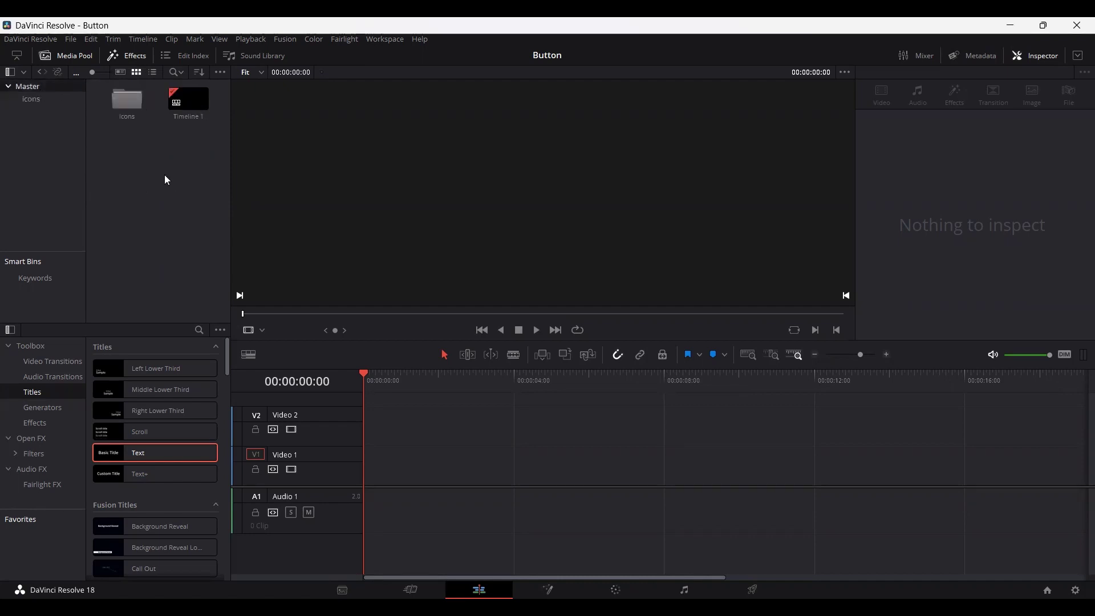
right_click(158, 163)
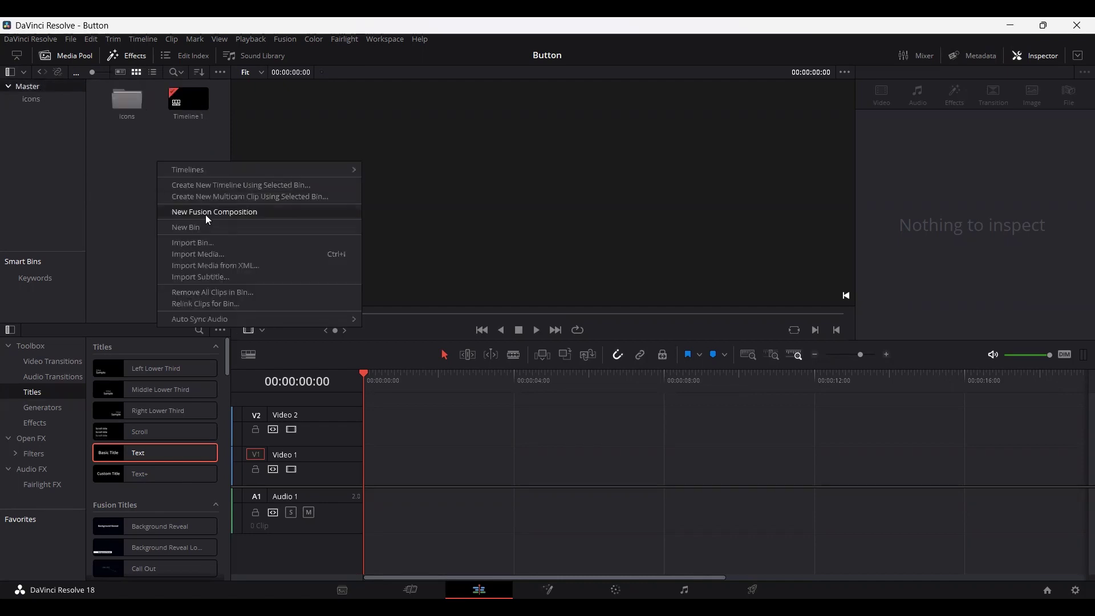
click(205, 215)
text(Sub)
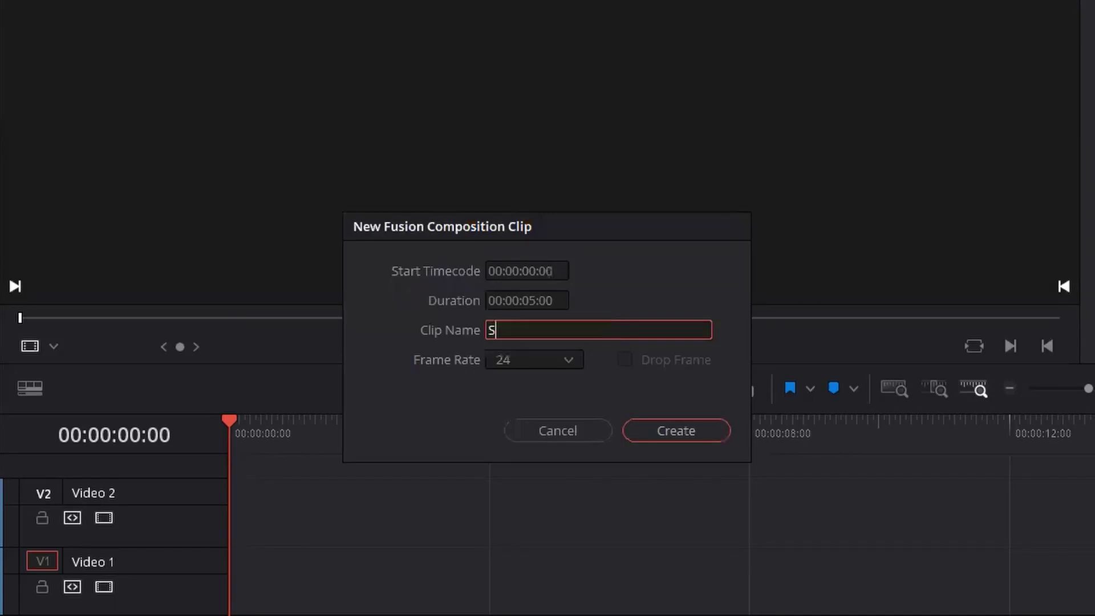
text(_Button)
key(Return)
click(188, 104)
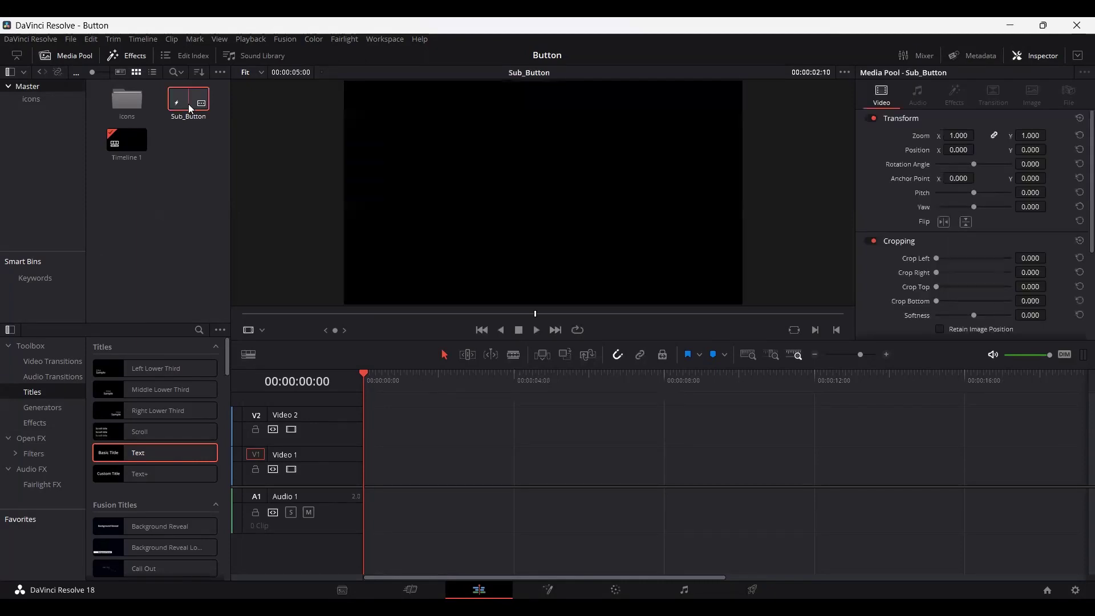
double_click(188, 104)
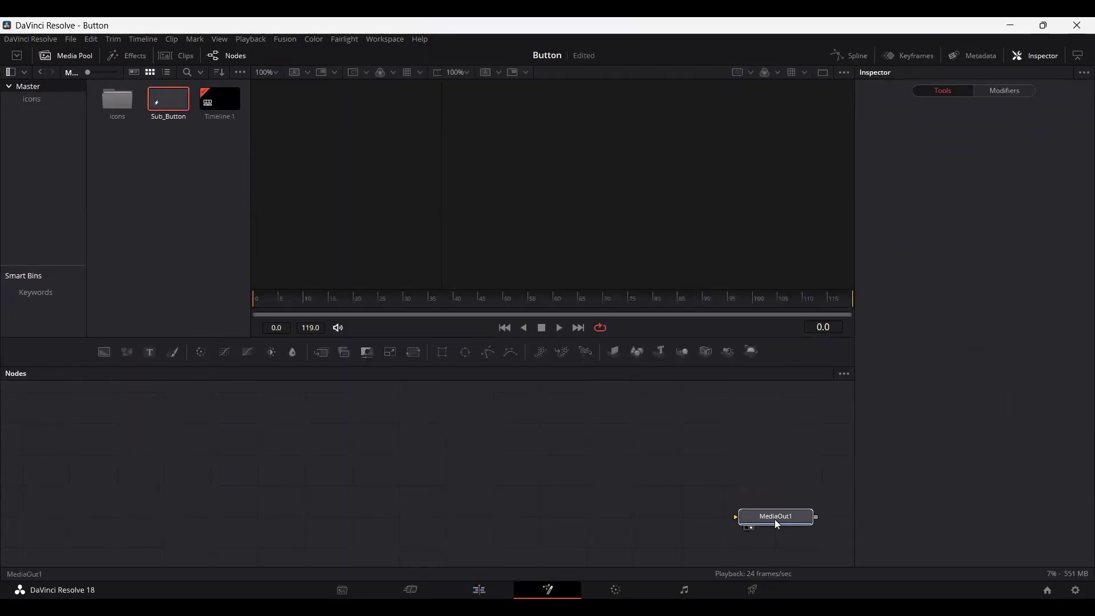
- Add Background1 feeding Merge1 into MediaOut1, then add a second Background2 node
click(776, 521)
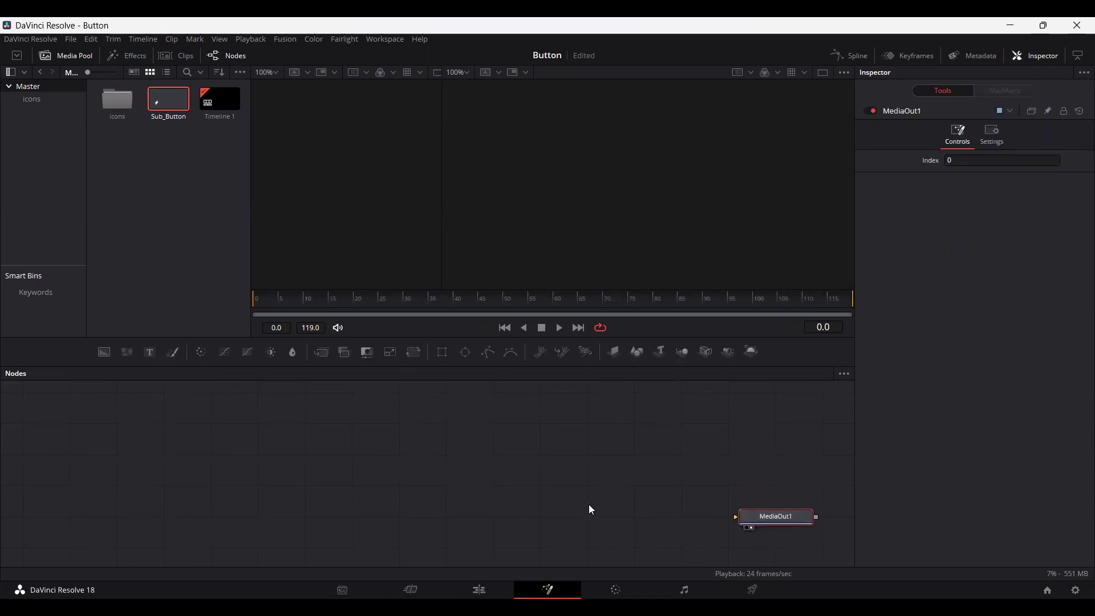
drag(108, 355, 113, 442)
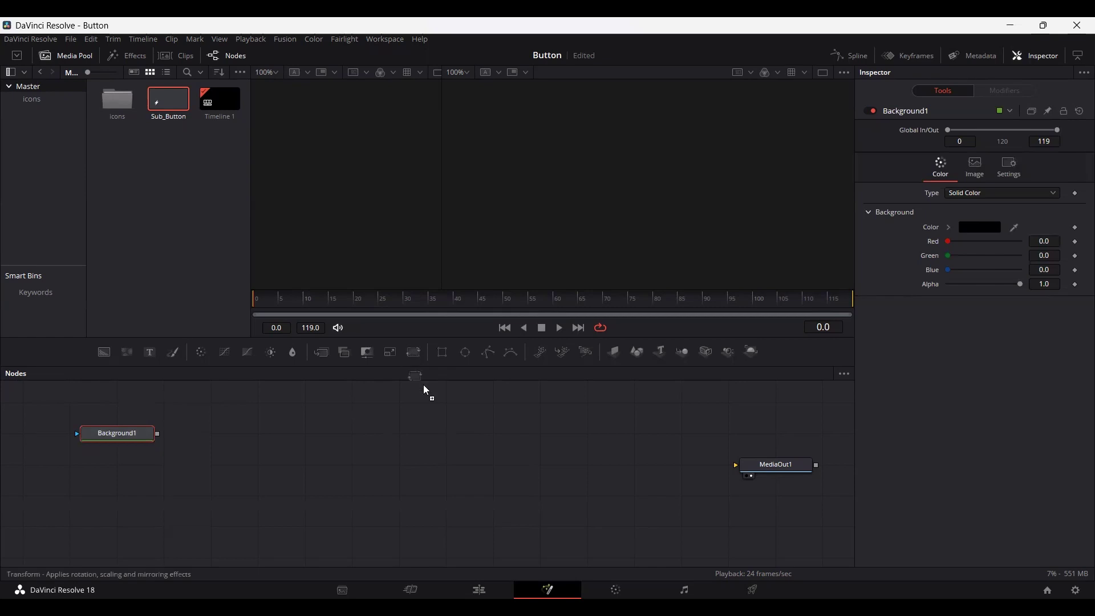
drag(319, 354, 137, 494)
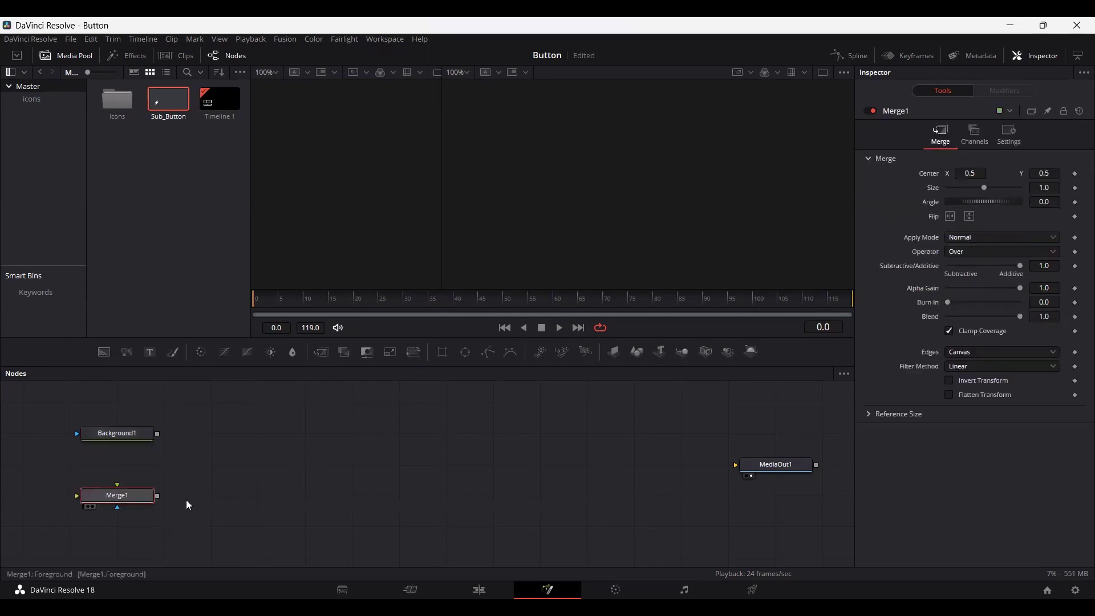
drag(158, 434, 760, 502)
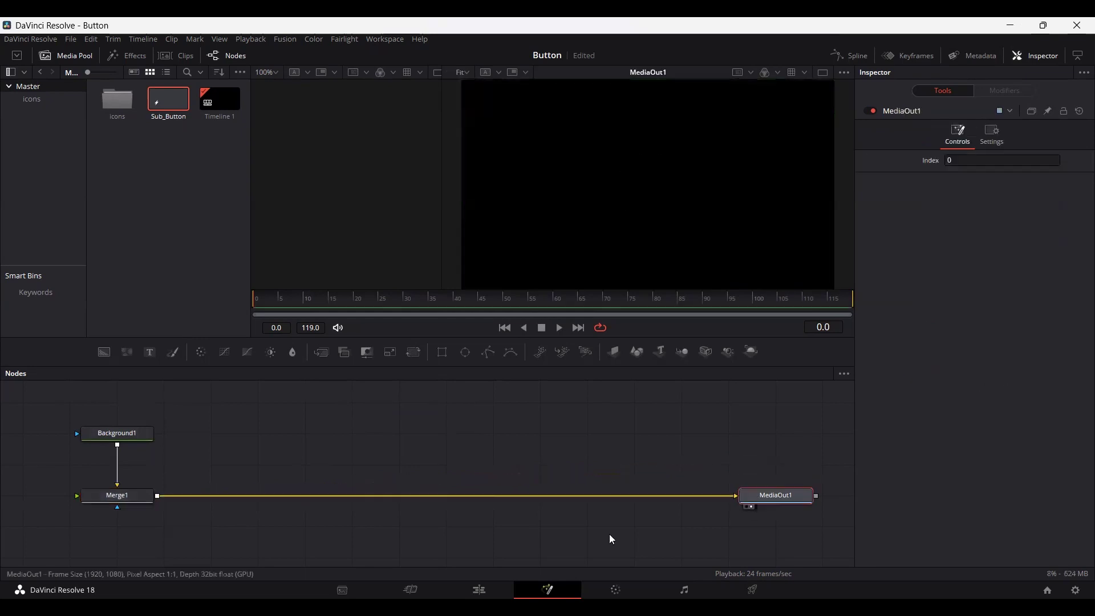
drag(512, 474, 788, 476)
drag(770, 495, 762, 526)
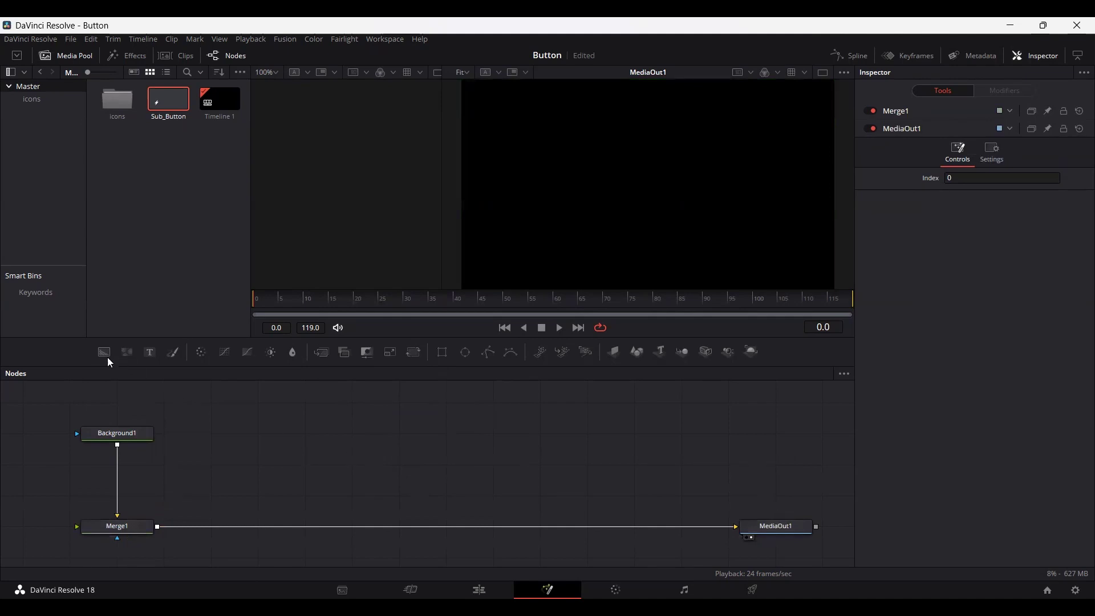
drag(108, 359, 229, 494)
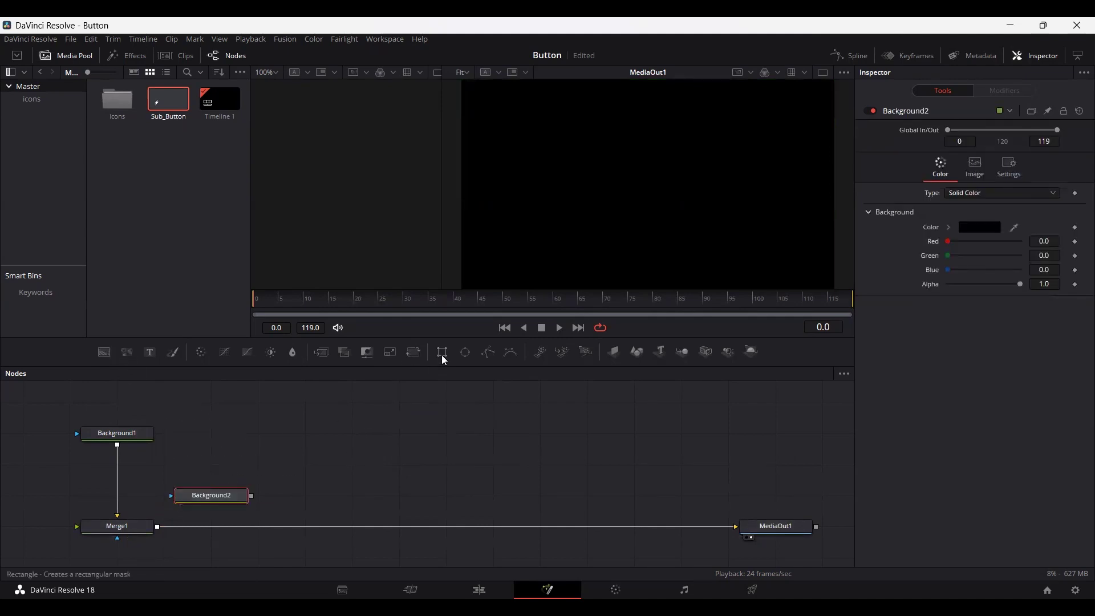
- Connect Rectangle1 as Background2's mask with width 0.8, height 0.3 and corner radius 1.0
drag(444, 360, 205, 460)
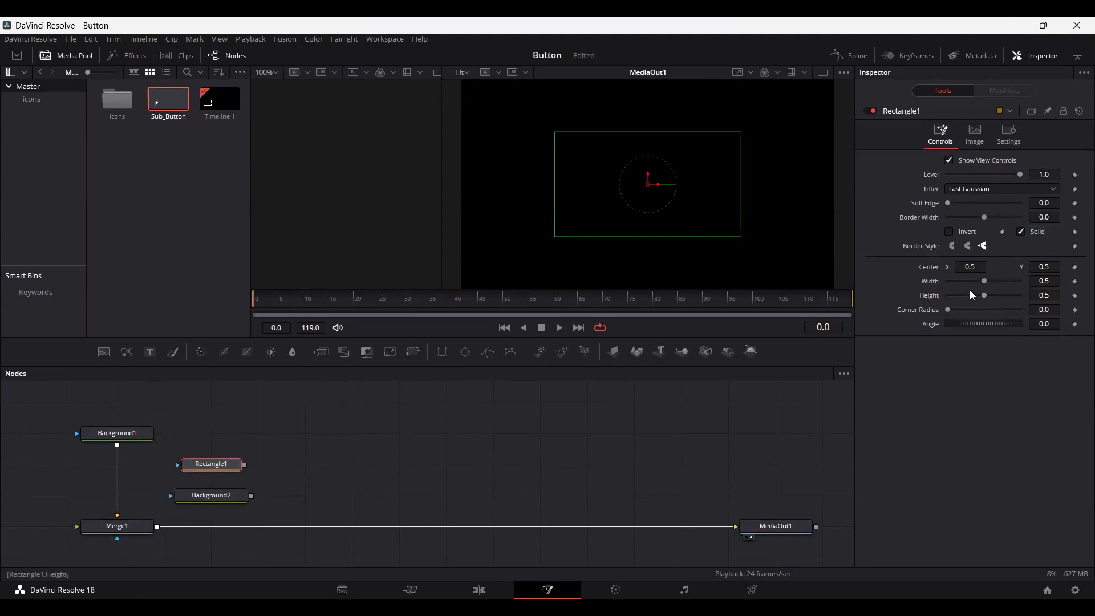
drag(244, 465, 231, 501)
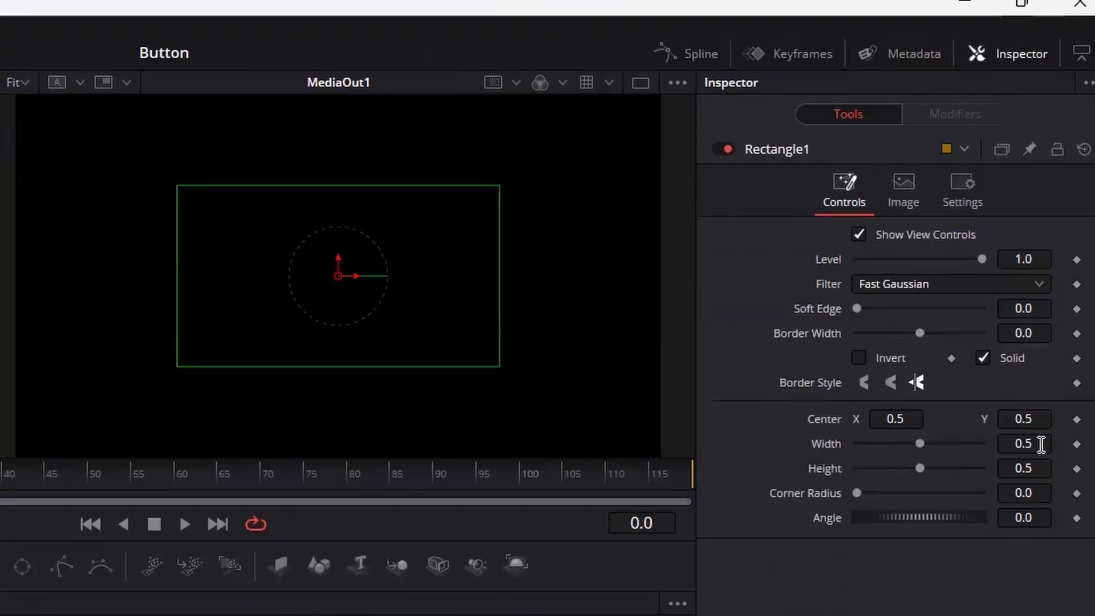
click(1056, 281)
key(Tab)
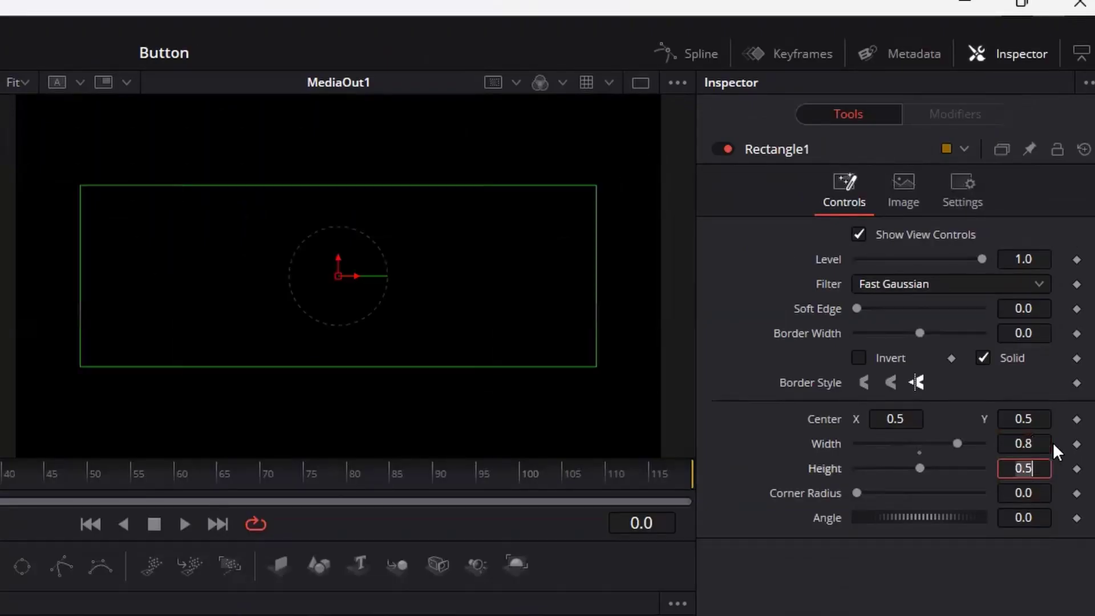
click(1039, 477)
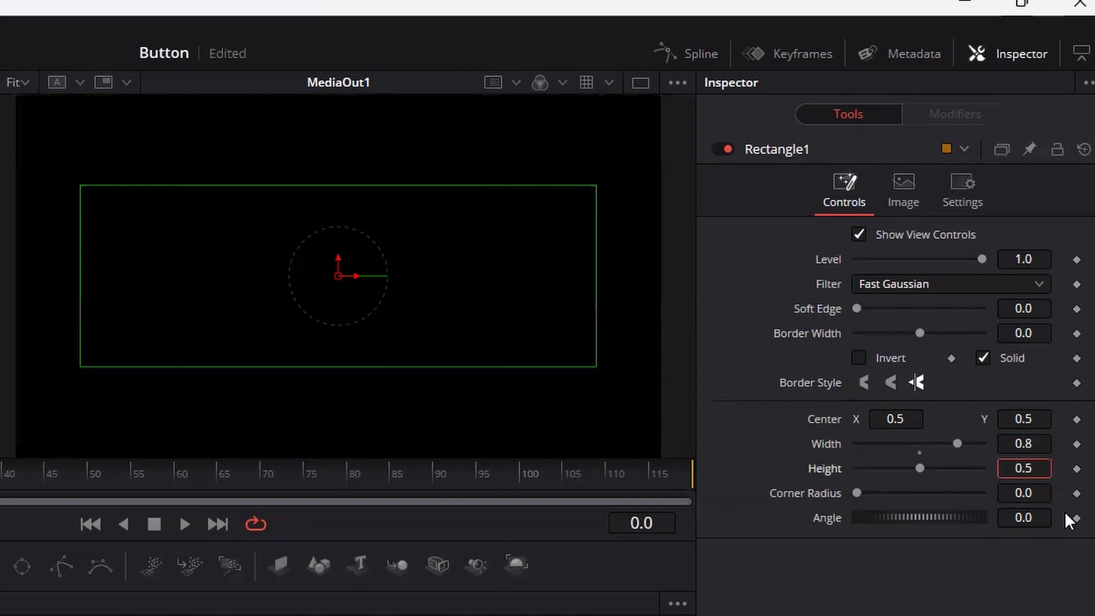
key(BackSpace)
text(3)
key(Tab)
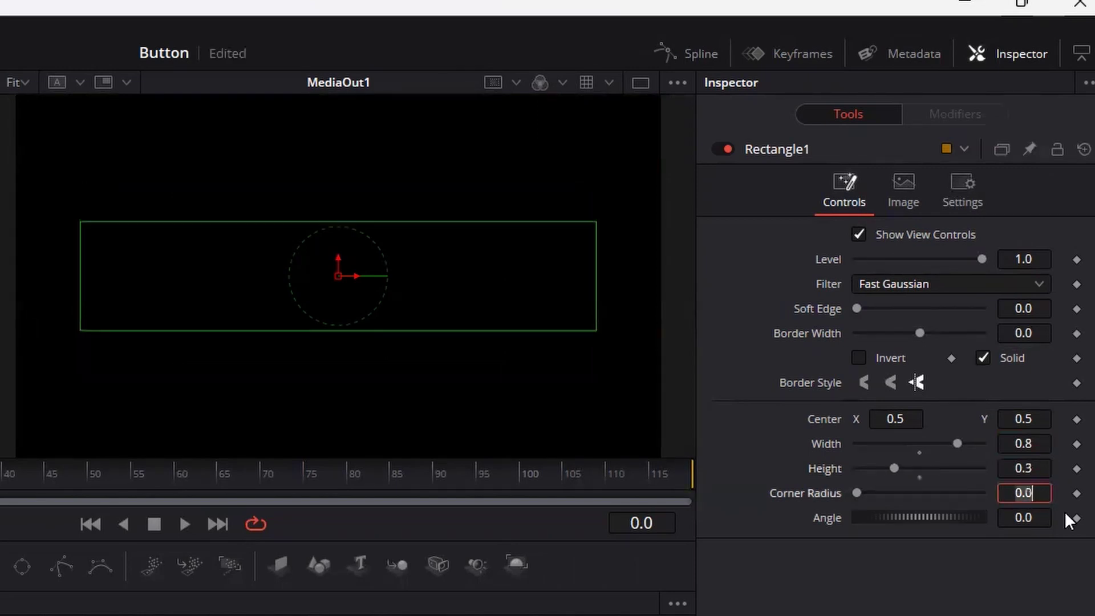
text(1)
key(Tab)
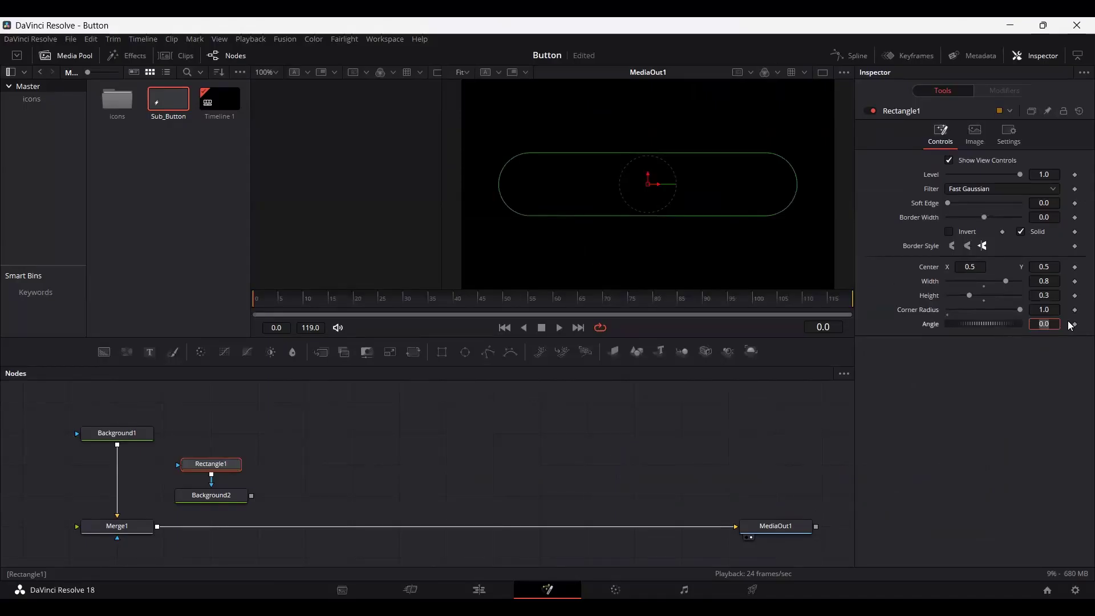
click(220, 497)
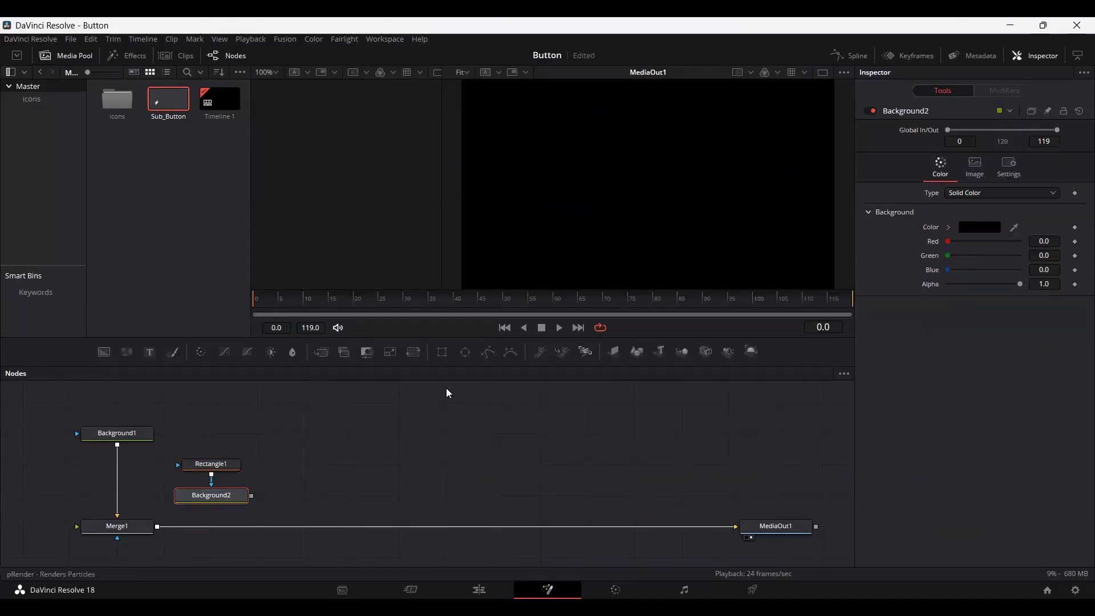
- Colour Background2 white (#ffffff) and layer it over Merge1 through a new Merge2 node
click(989, 230)
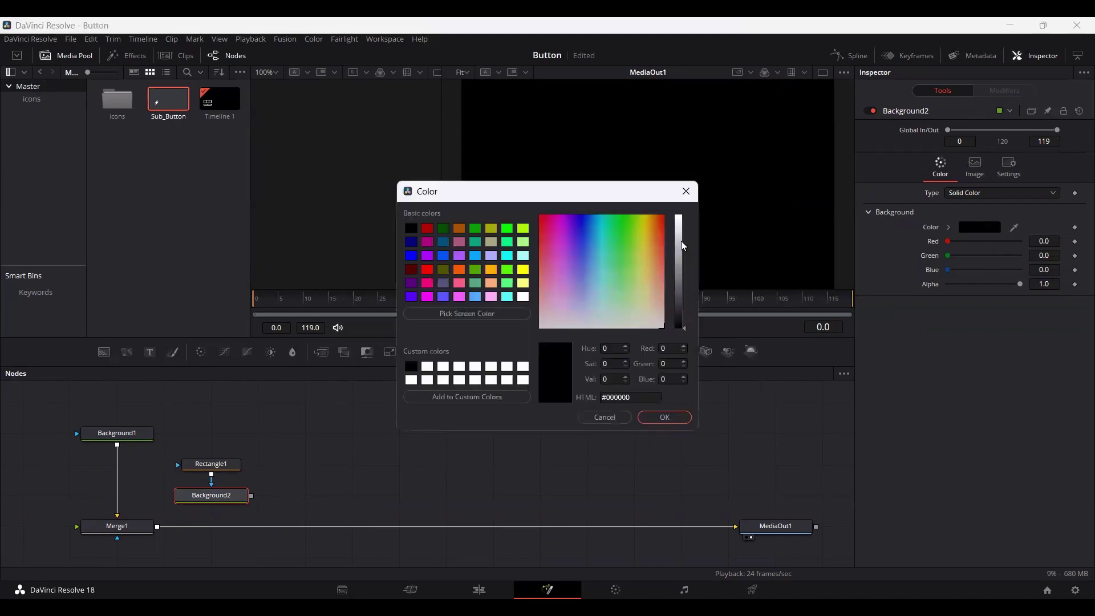
click(679, 240)
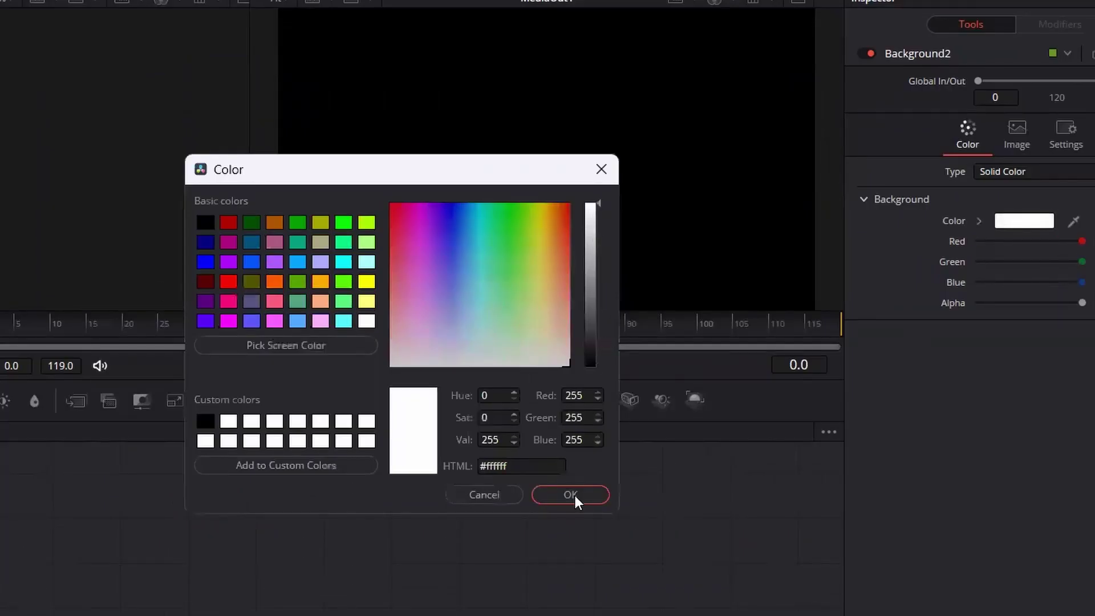
click(572, 496)
drag(252, 496, 157, 527)
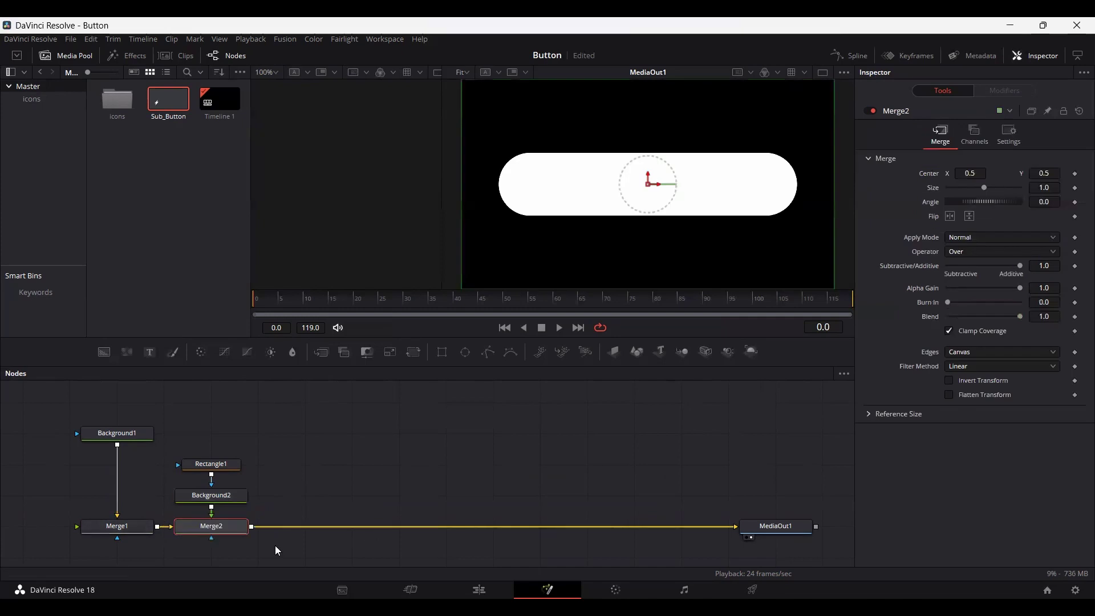
click(308, 489)
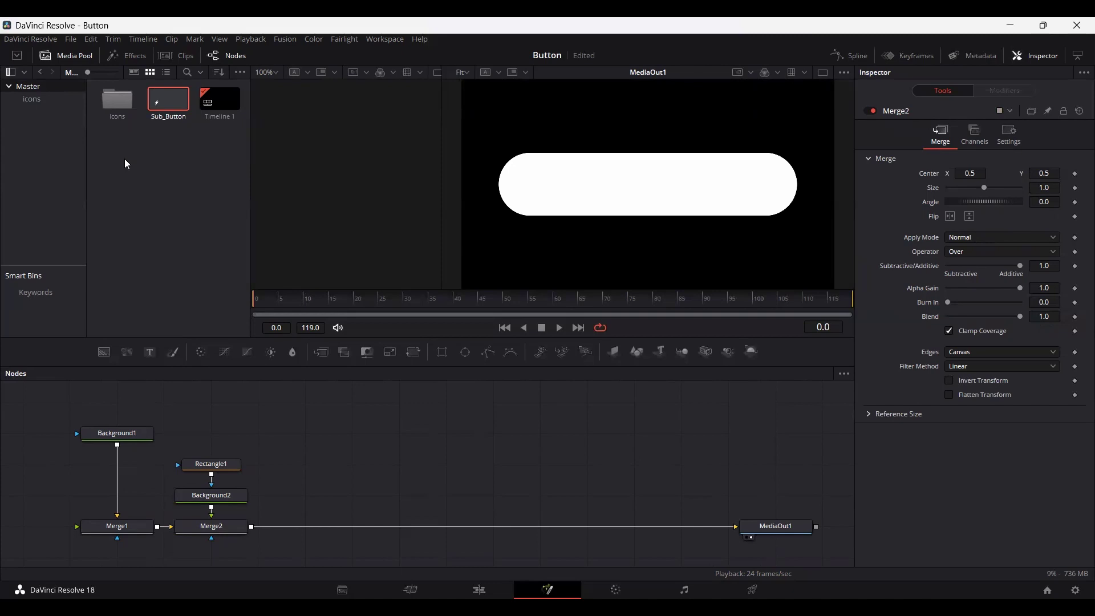
double_click(118, 101)
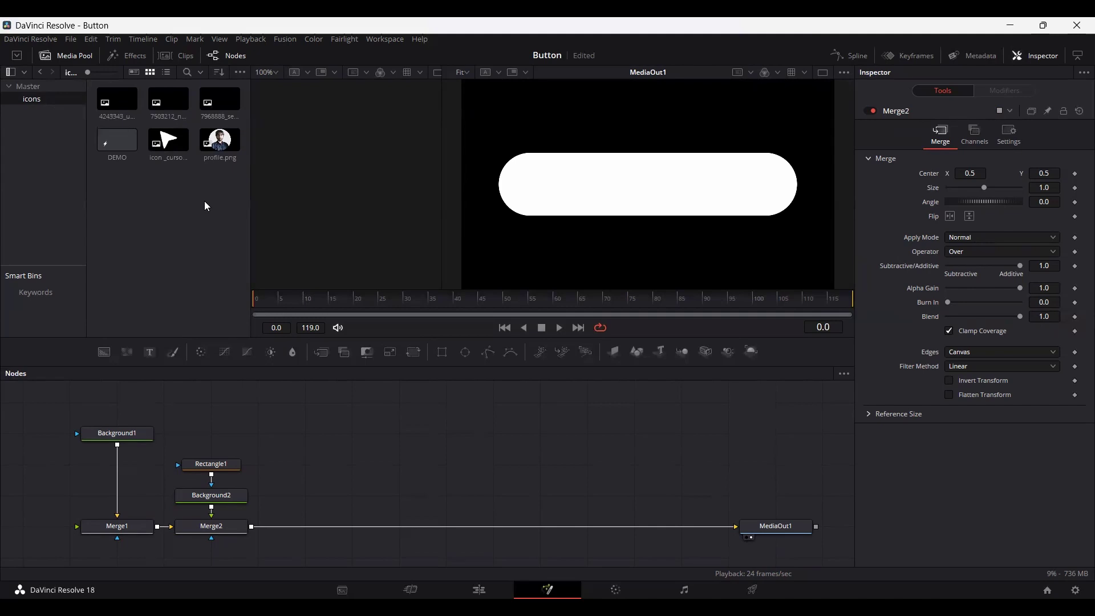
- Merge profile.png in via Merge3 at size 0.5 and move it to the pill's left end
drag(219, 159, 260, 527)
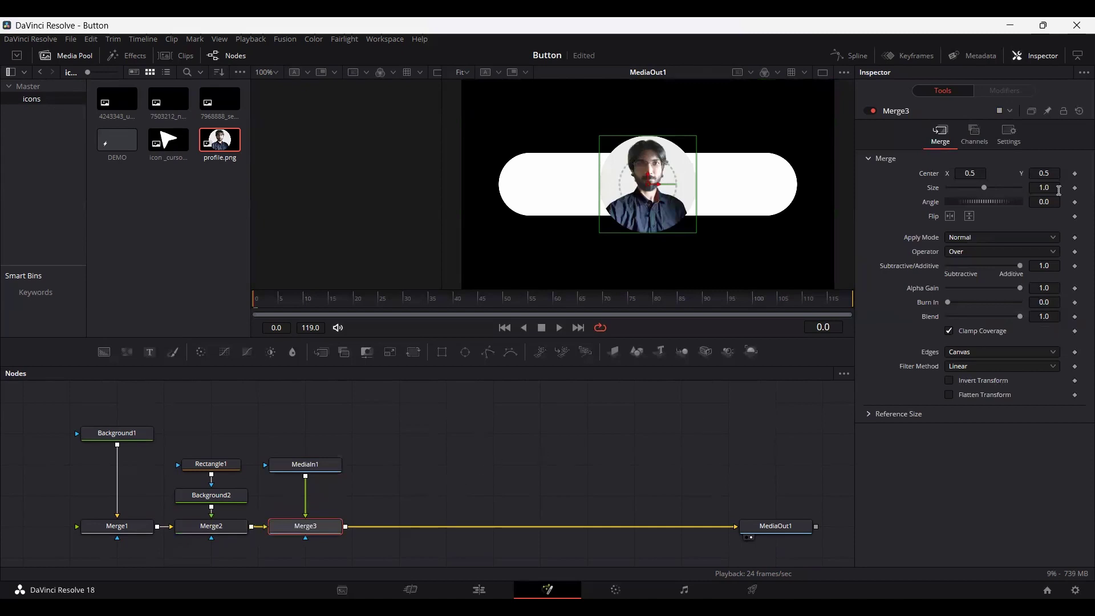
click(1034, 187)
text(0.5)
key(Tab)
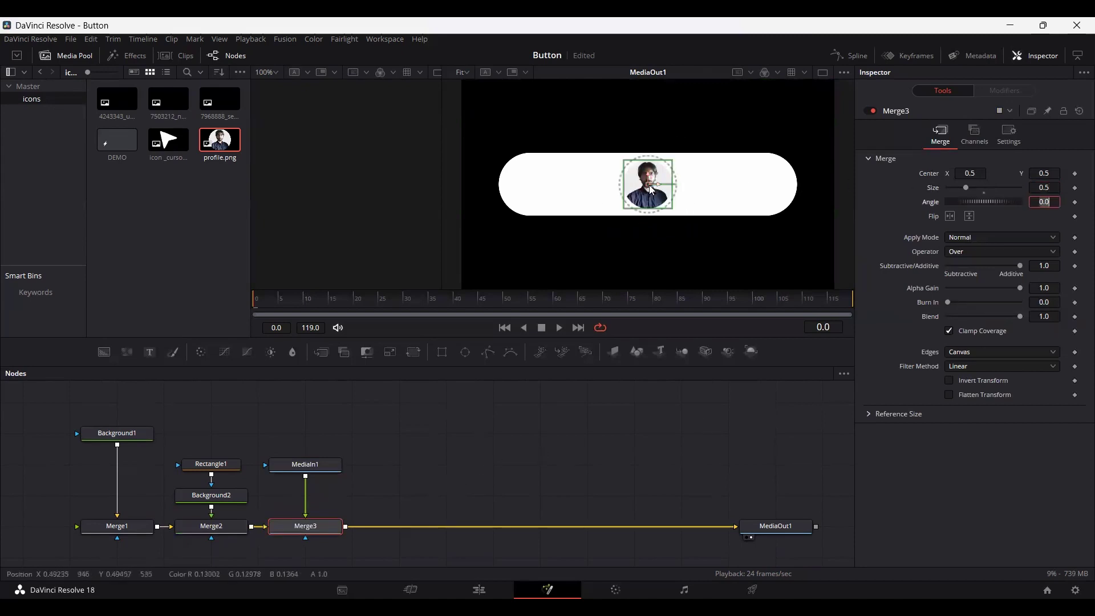
drag(655, 197, 536, 198)
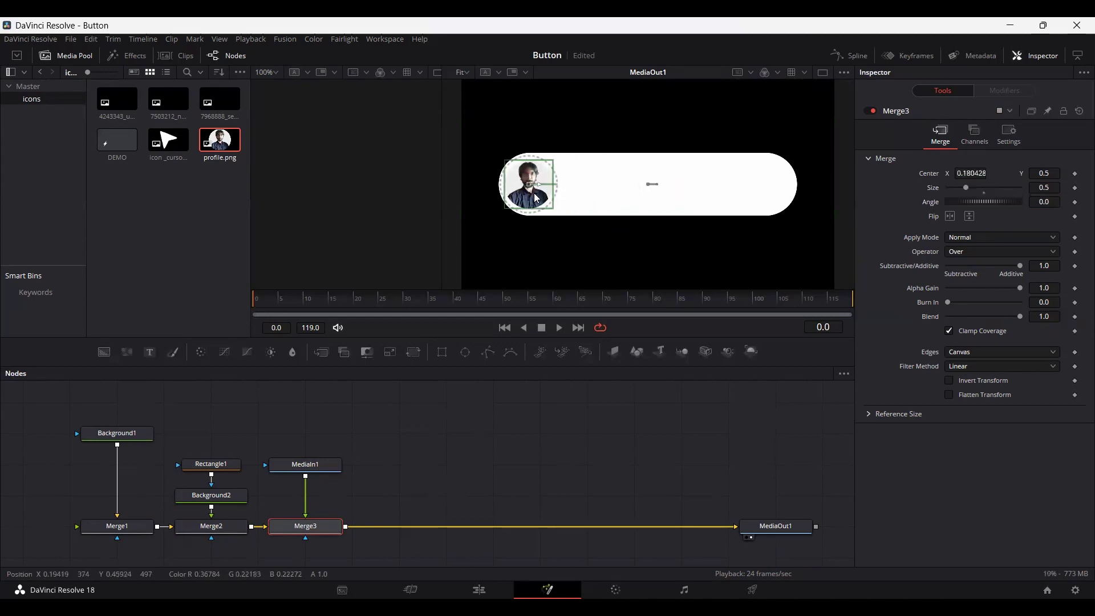
drag(311, 465, 311, 495)
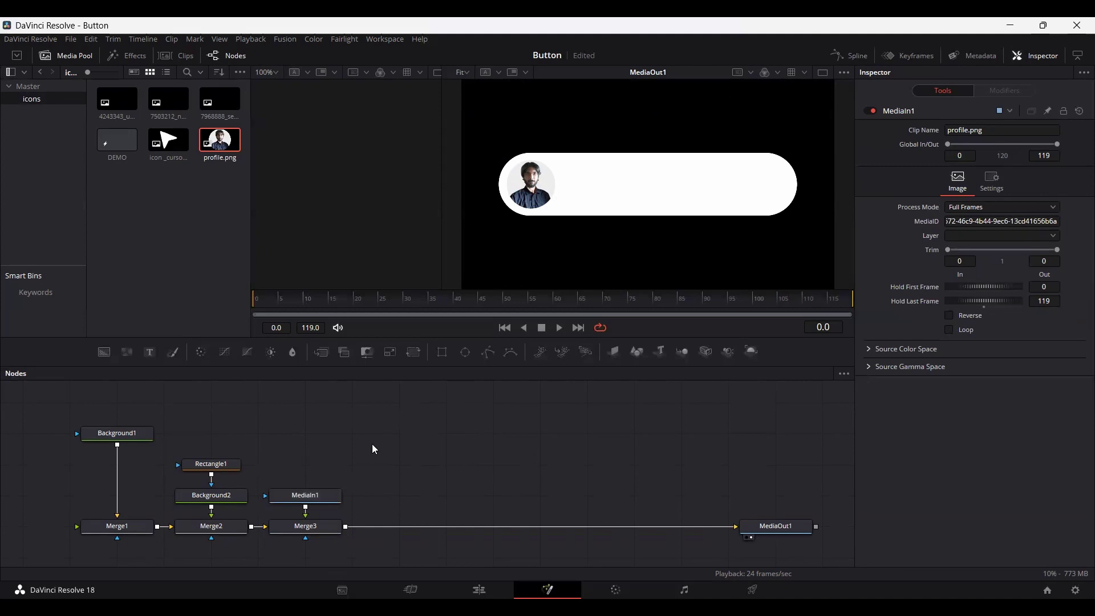
drag(104, 352, 382, 472)
- Mask the new background with Rectangle2 at width 0.4, height 0.15, corner radius 1, shifted right
drag(442, 352, 402, 428)
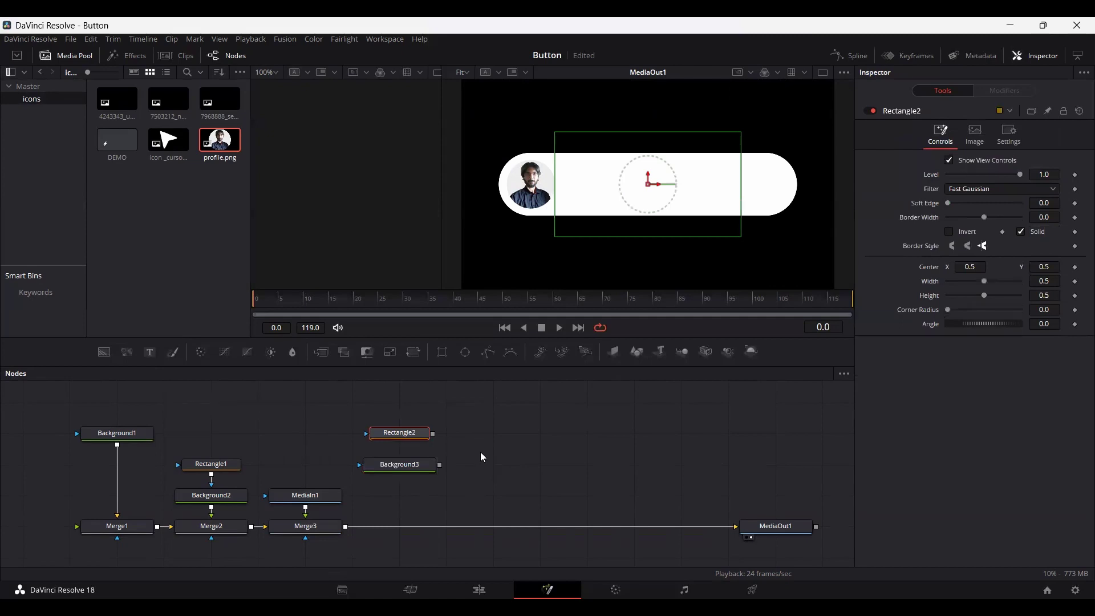
drag(432, 434, 399, 463)
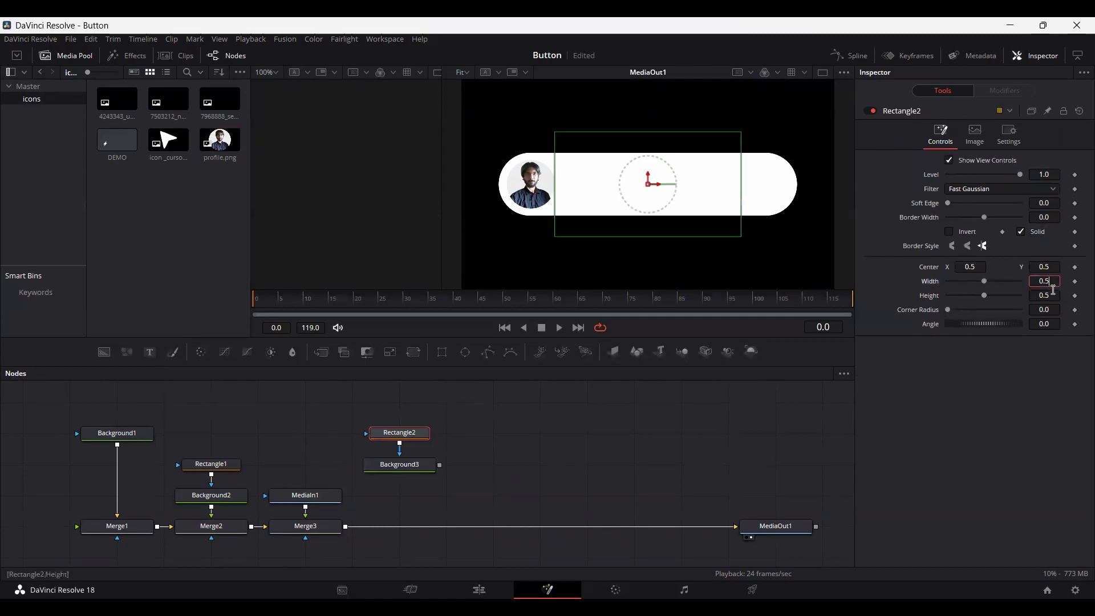
click(1053, 289)
text(0.4)
key(Tab)
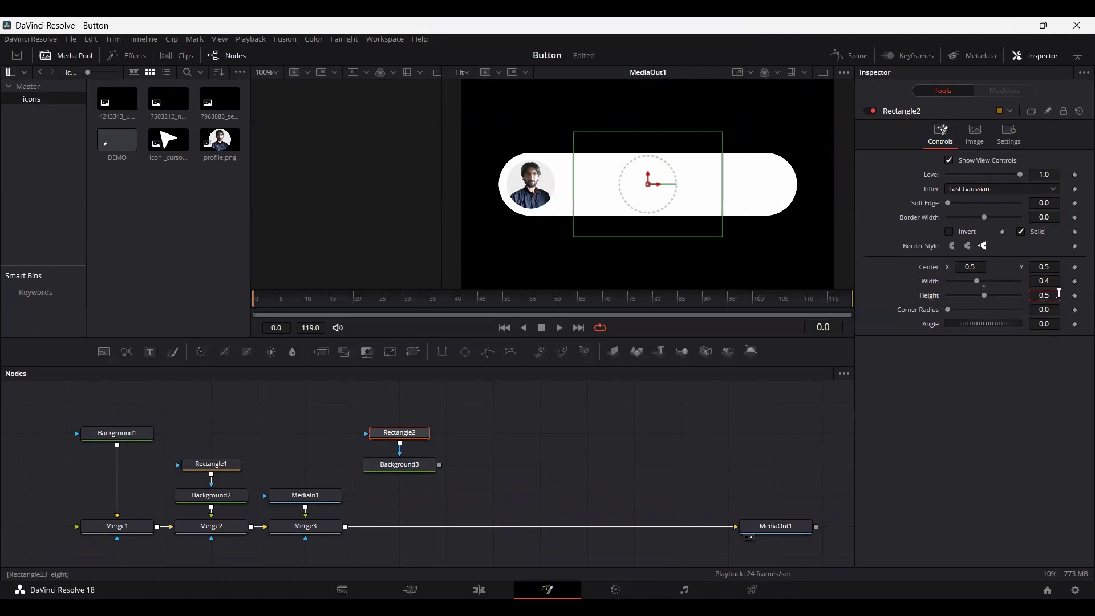
key(BackSpace)
key(BackSpace)
key(BackSpace)
text(0.15)
key(Tab)
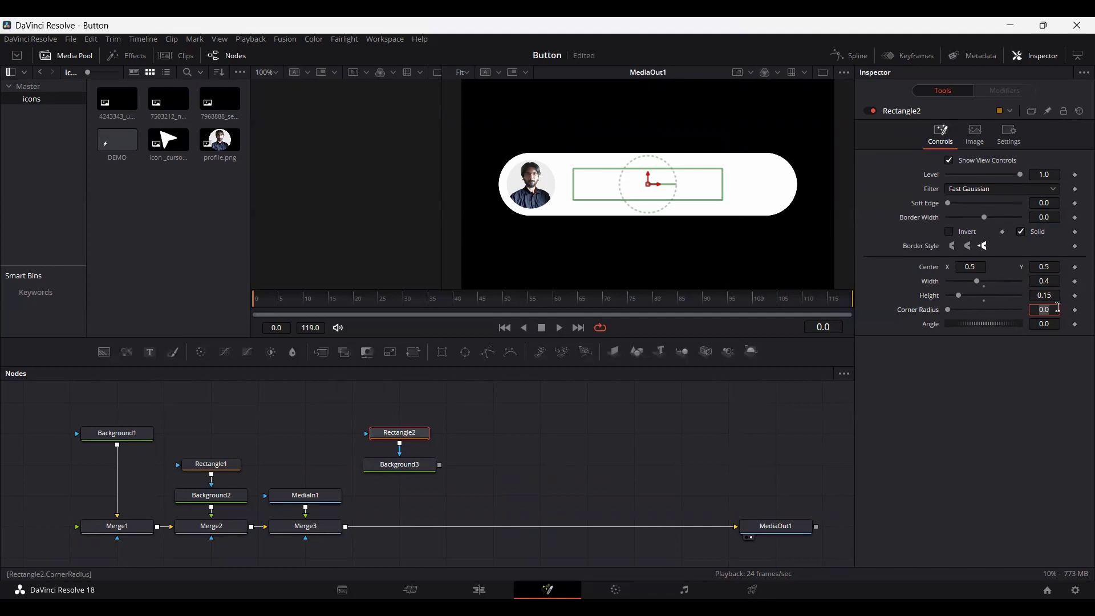
text(1)
key(Tab)
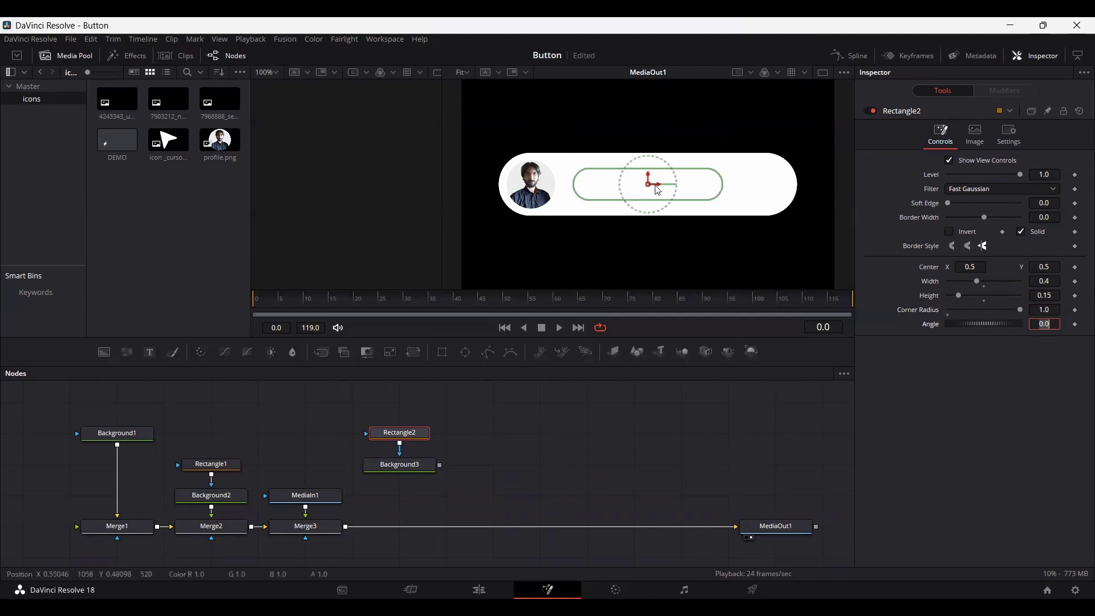
drag(658, 189, 692, 189)
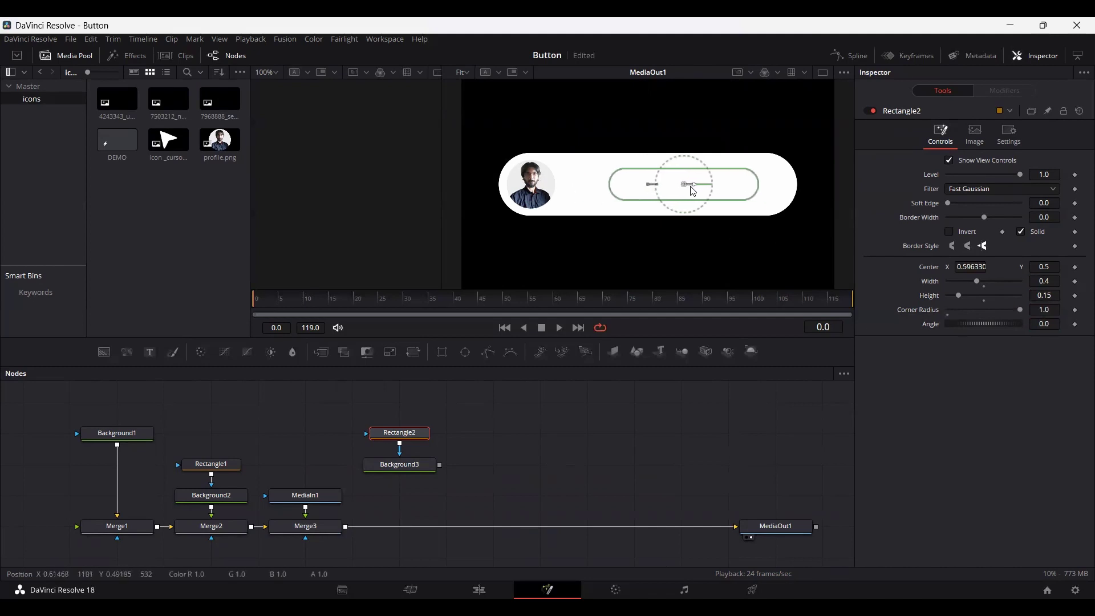
- Merge the black pill into the composite via Merge4 and add a Text1 node
click(425, 472)
drag(441, 466, 349, 526)
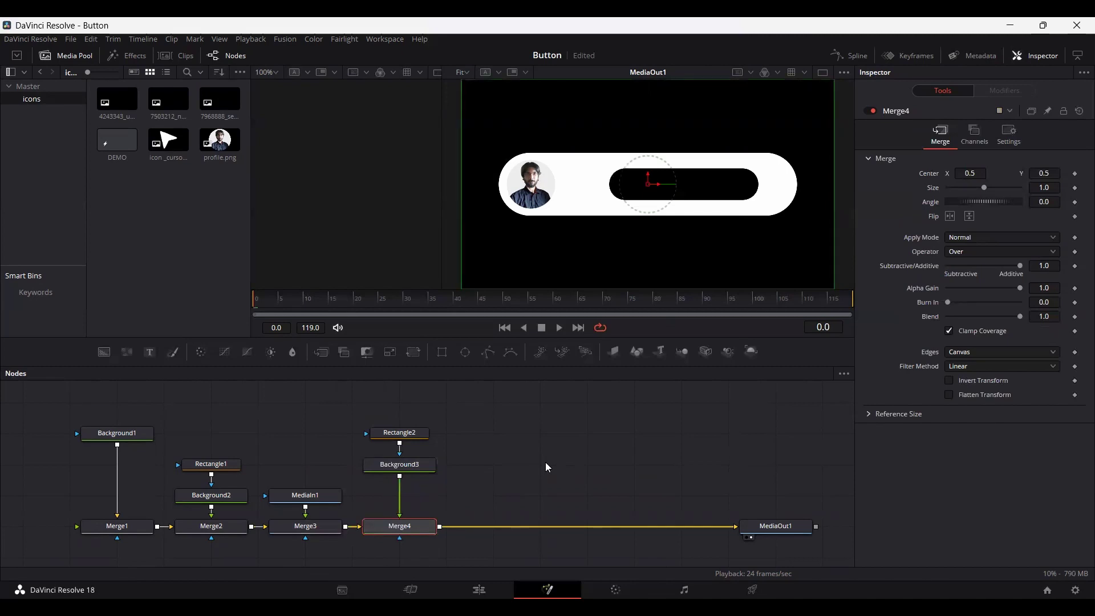
drag(439, 478, 404, 459)
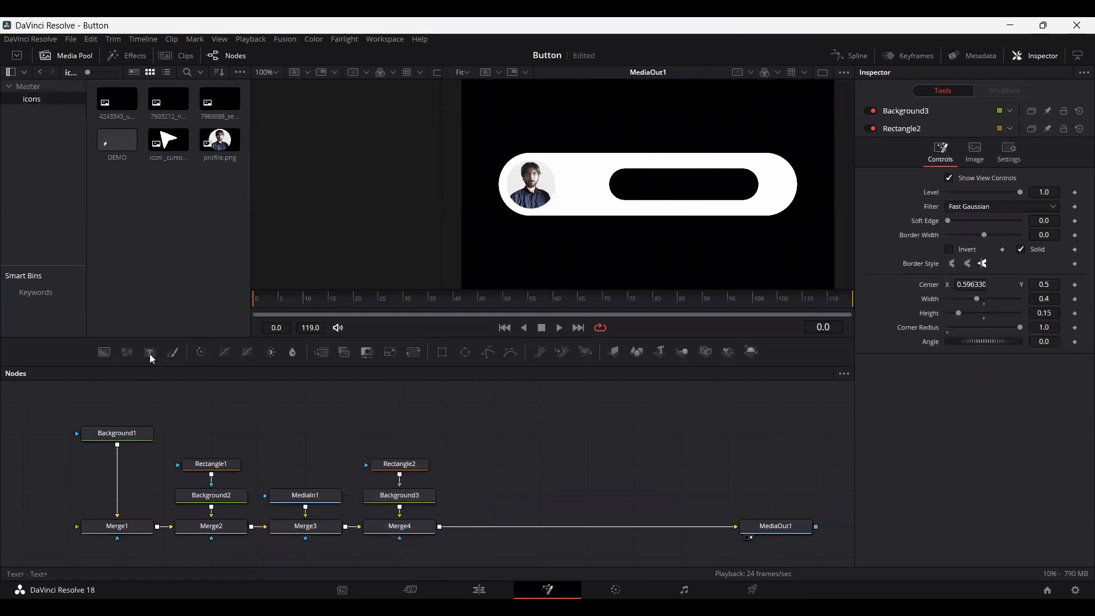
drag(149, 352, 445, 525)
- Enter 'SUBSCRIBE' as Text1's text in the Arial Regular font
click(489, 471)
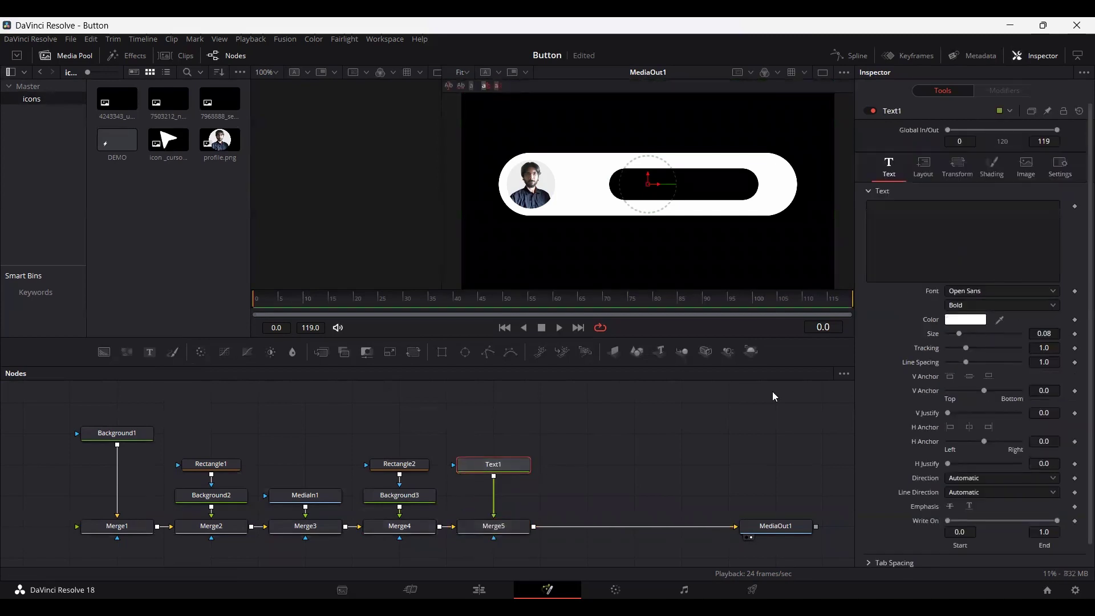
text(SUBSCRIBE)
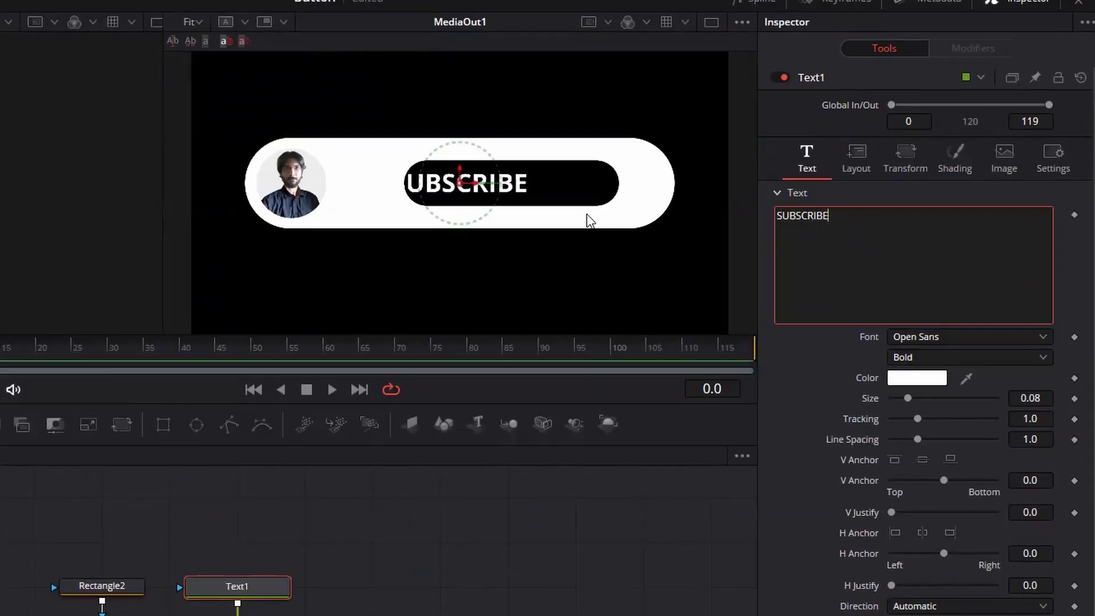
click(929, 339)
text(Arial)
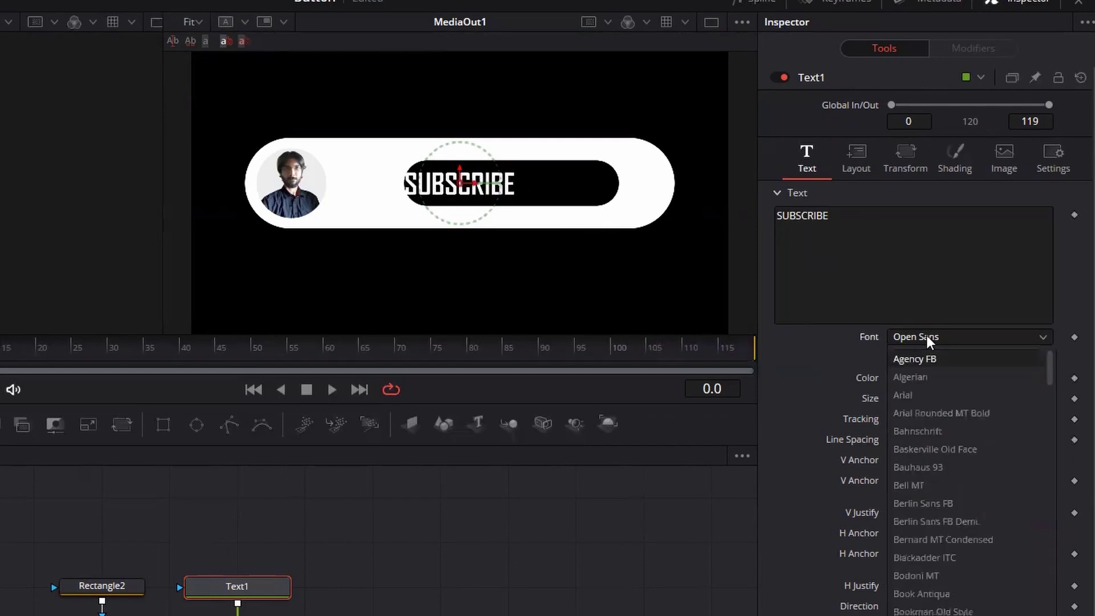
key(Return)
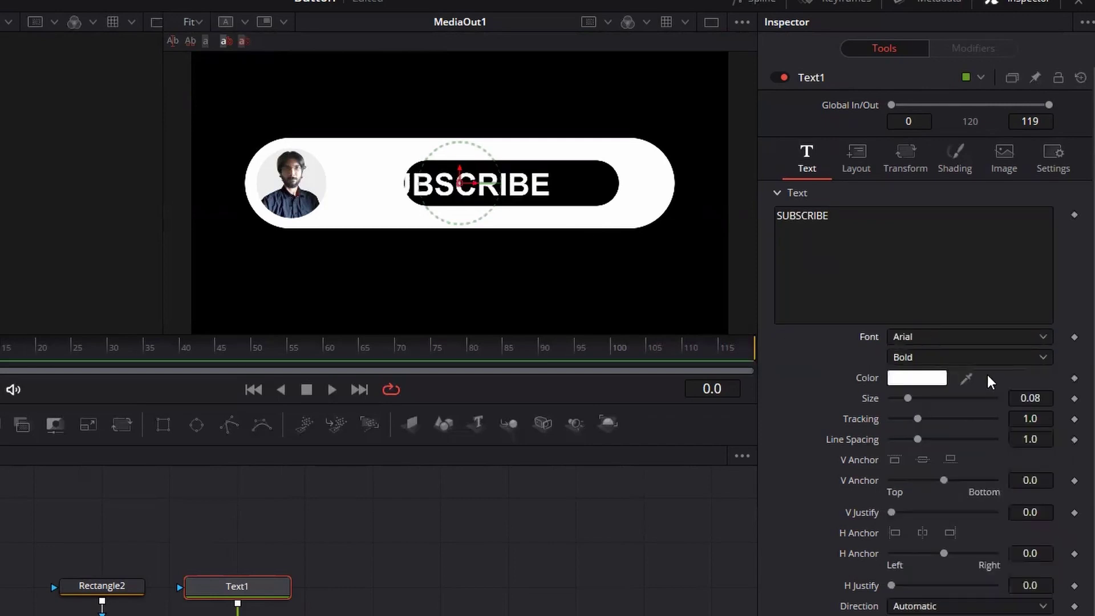
click(947, 358)
key(Down)
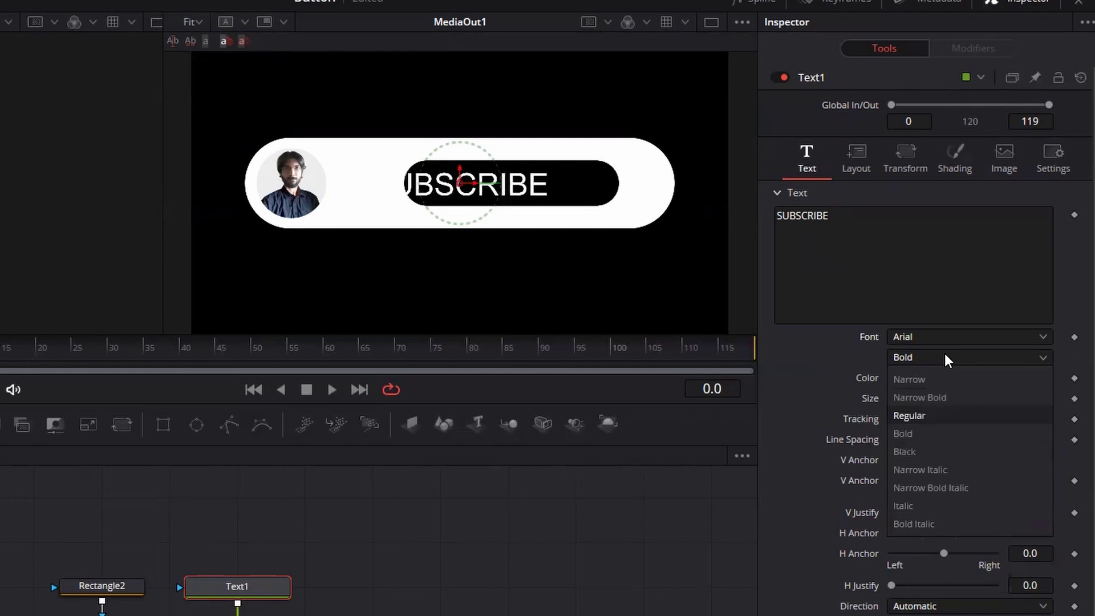
key(Return)
- Set the text size to 0.05 and centre SUBSCRIBE inside the black pill
drag(518, 190, 568, 190)
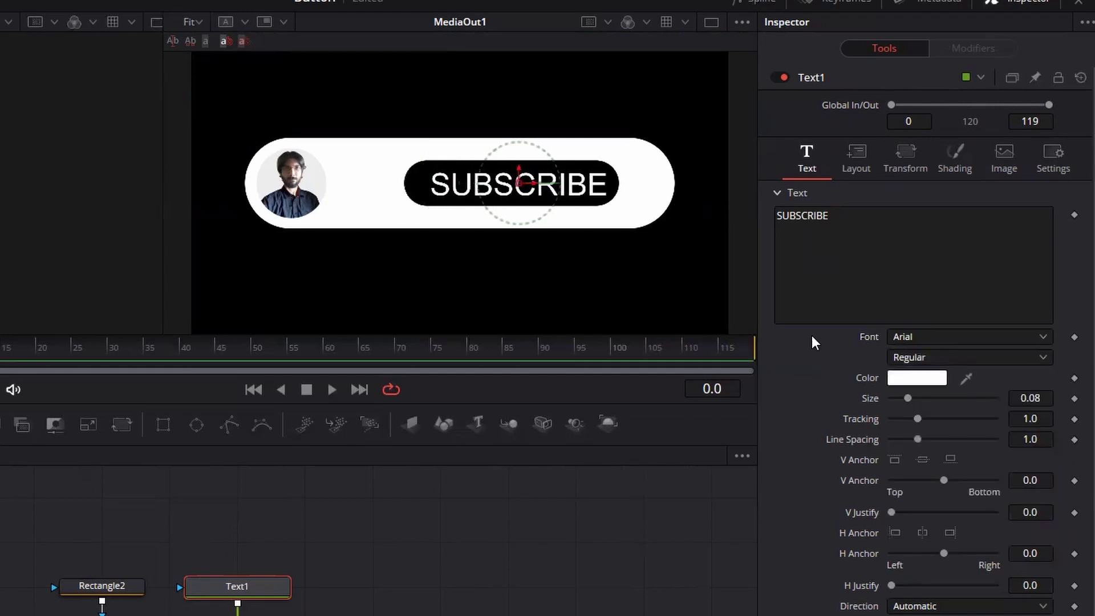
key(Tab)
key(BackSpace)
text(5)
key(Tab)
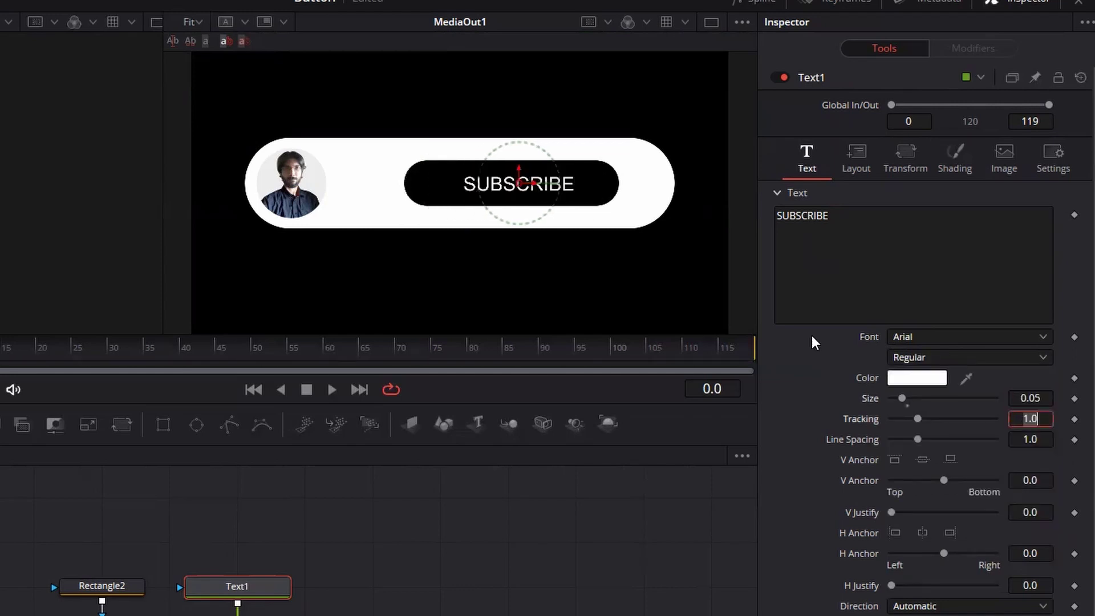
drag(532, 180, 526, 180)
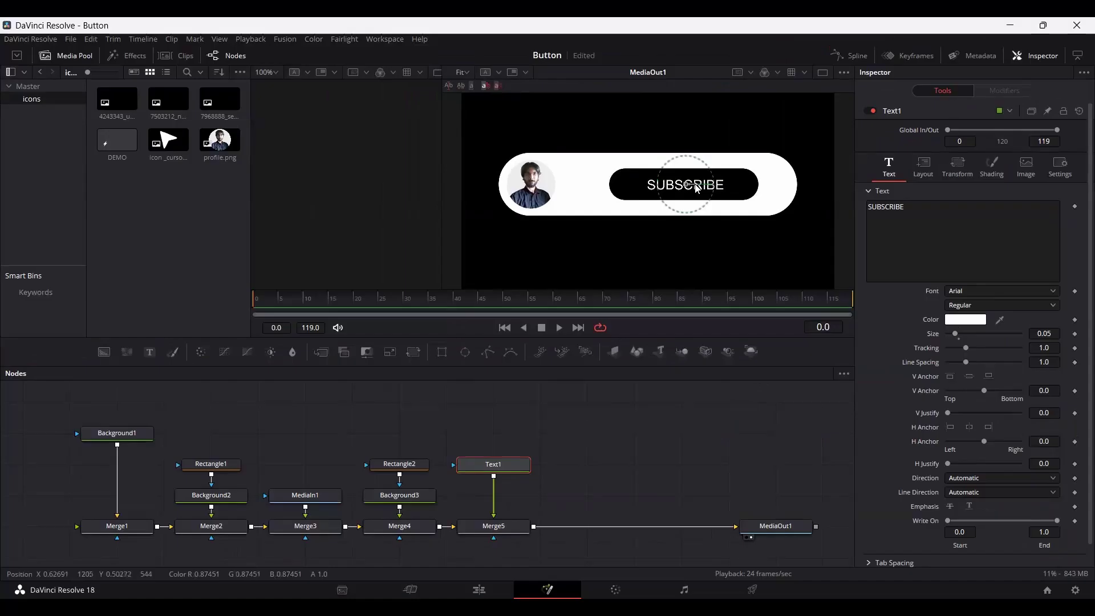
click(200, 238)
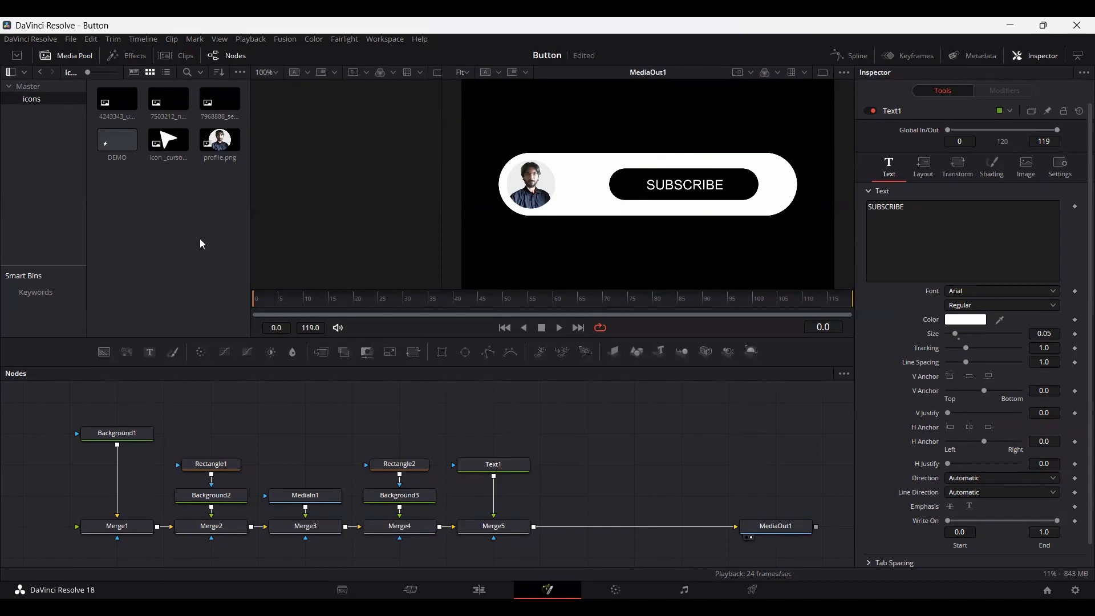
- Add the outline bell icon clip into the composite through a new Merge6 node
click(165, 105)
click(121, 101)
drag(564, 479, 534, 525)
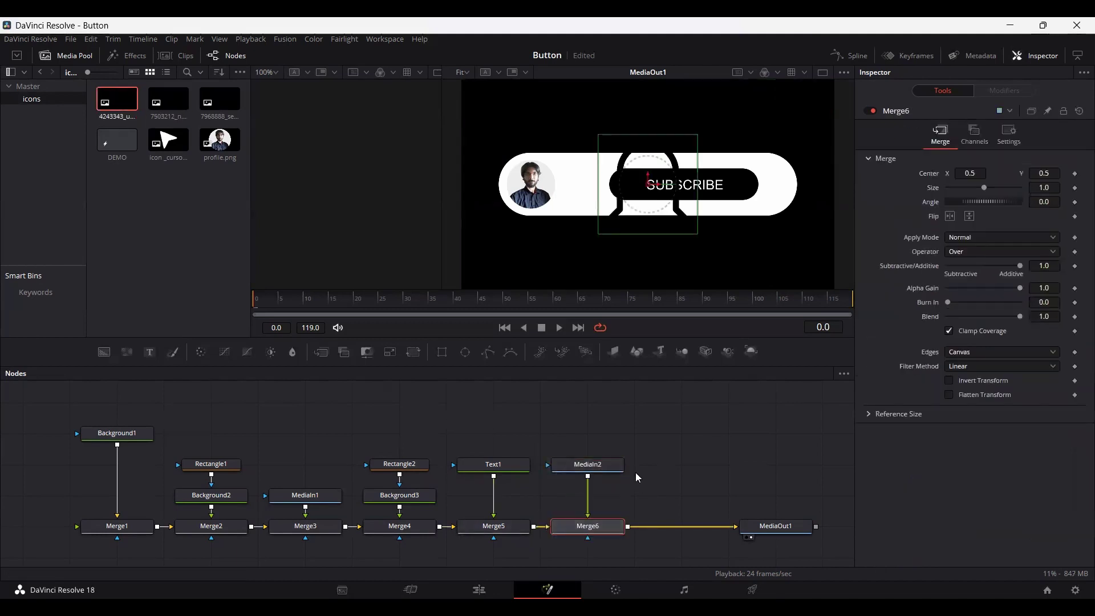
- Shrink the bell to size 0.2 and move it to the pill's right end at X 0.834862
click(1060, 187)
text(0.3)
key(Tab)
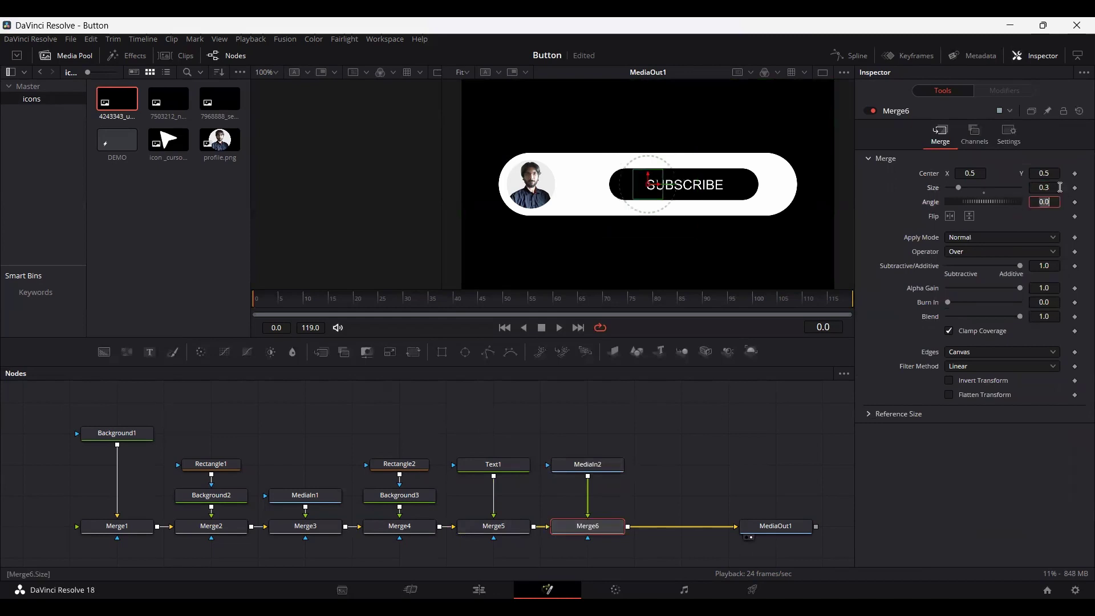
drag(655, 184, 776, 184)
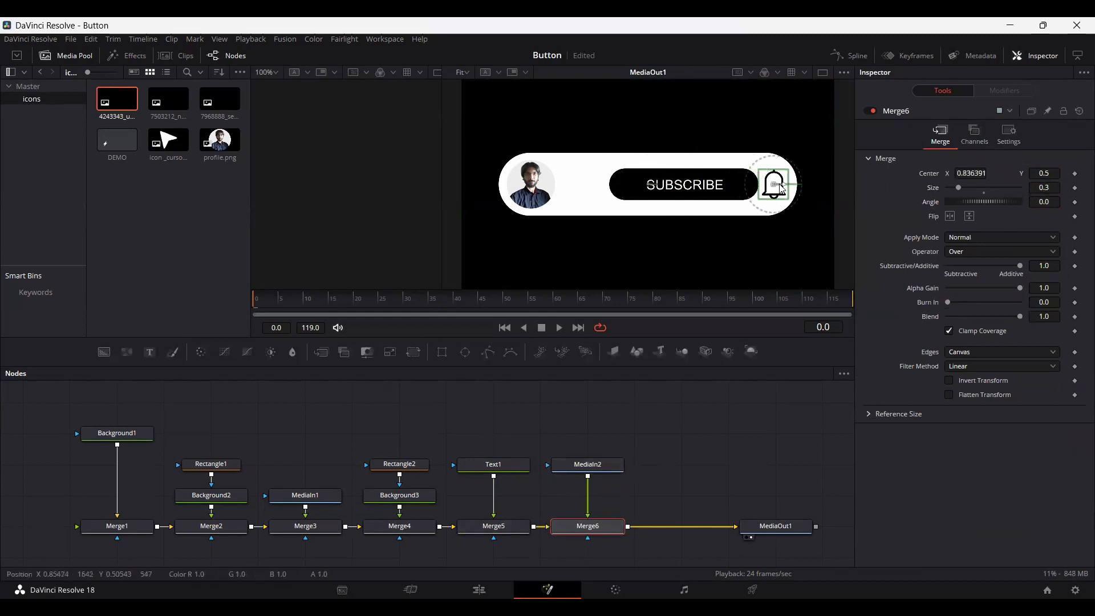
click(1053, 187)
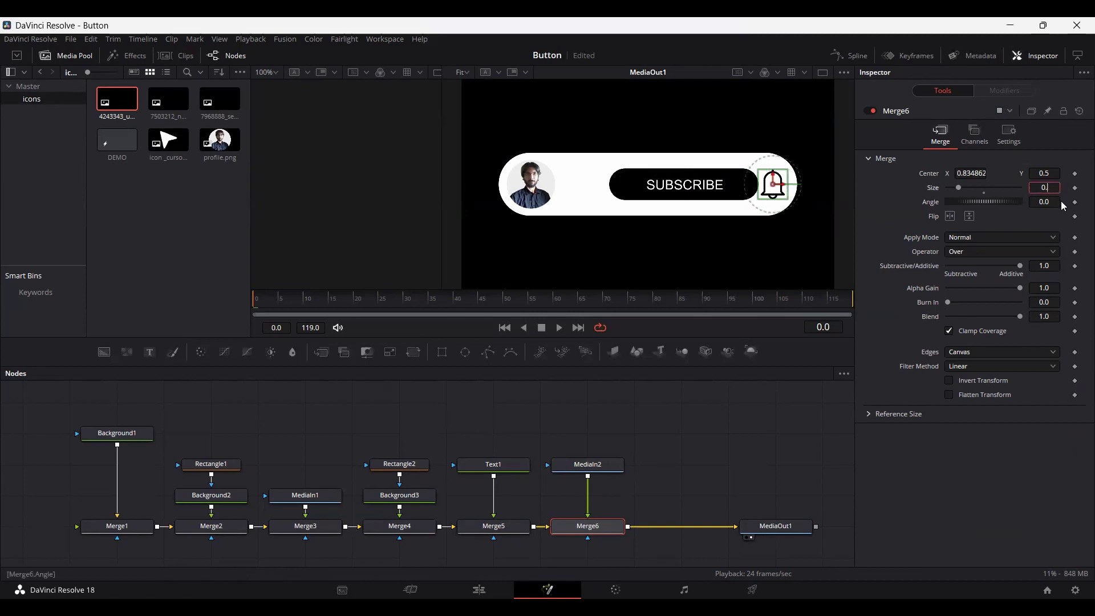
text(2)
key(Tab)
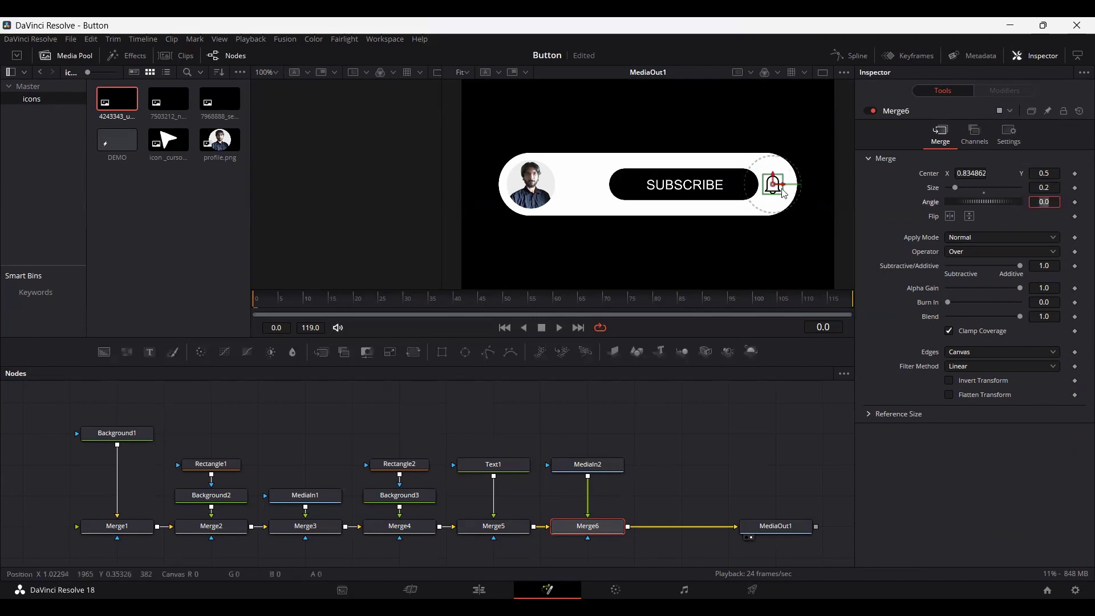
- Marquee-select every node except the output and shift them left in the node graph
click(701, 466)
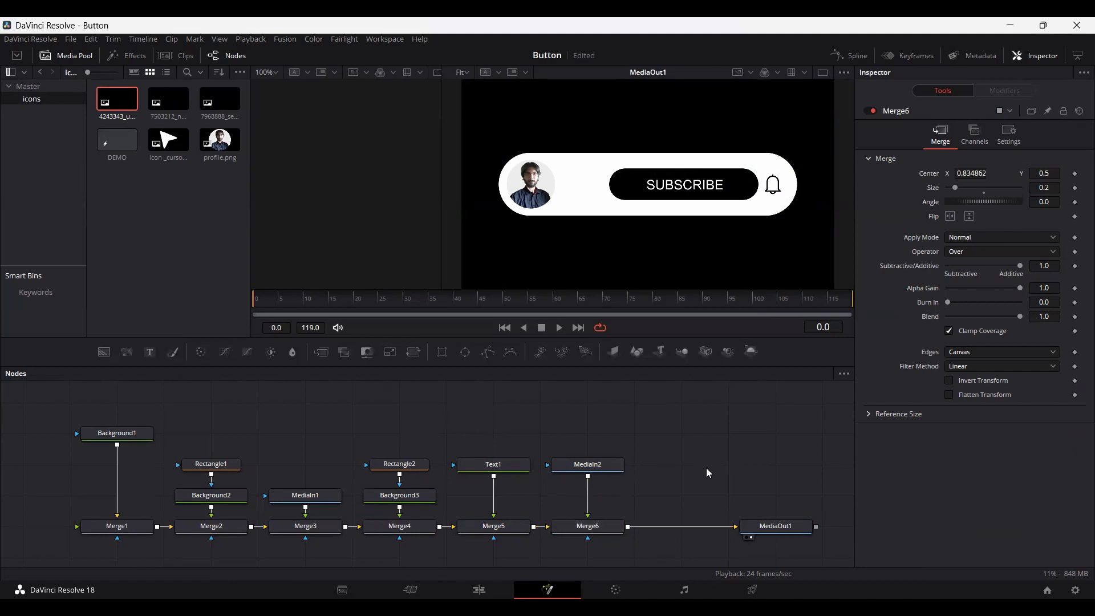
drag(85, 406, 628, 558)
drag(586, 530, 539, 531)
click(608, 491)
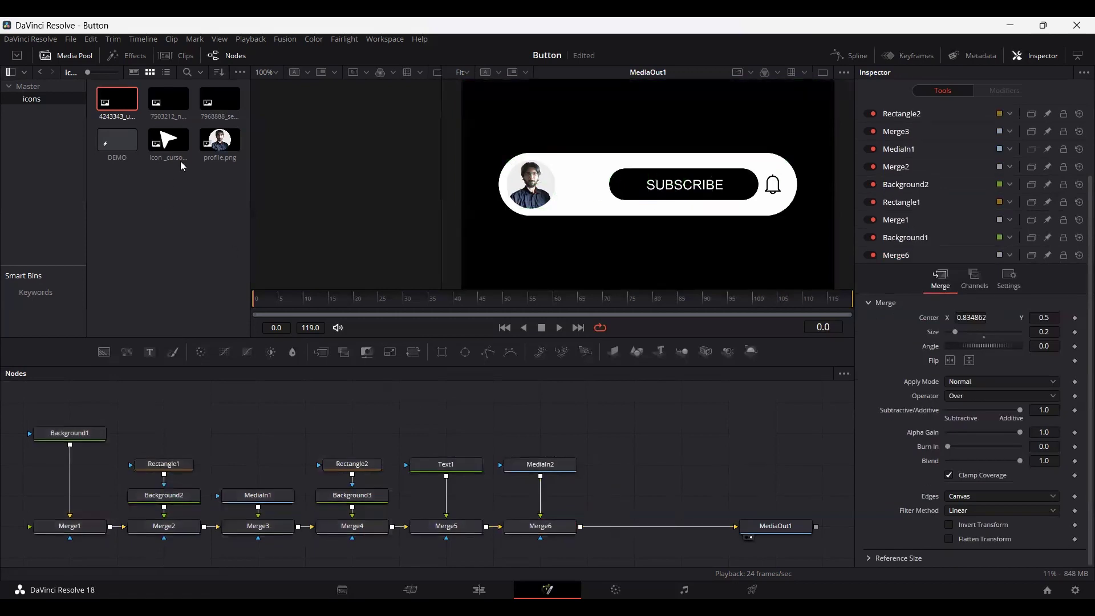
- Drop the 7503212_n bell image onto Merge6's output, creating Merge7
click(168, 100)
drag(238, 158, 580, 526)
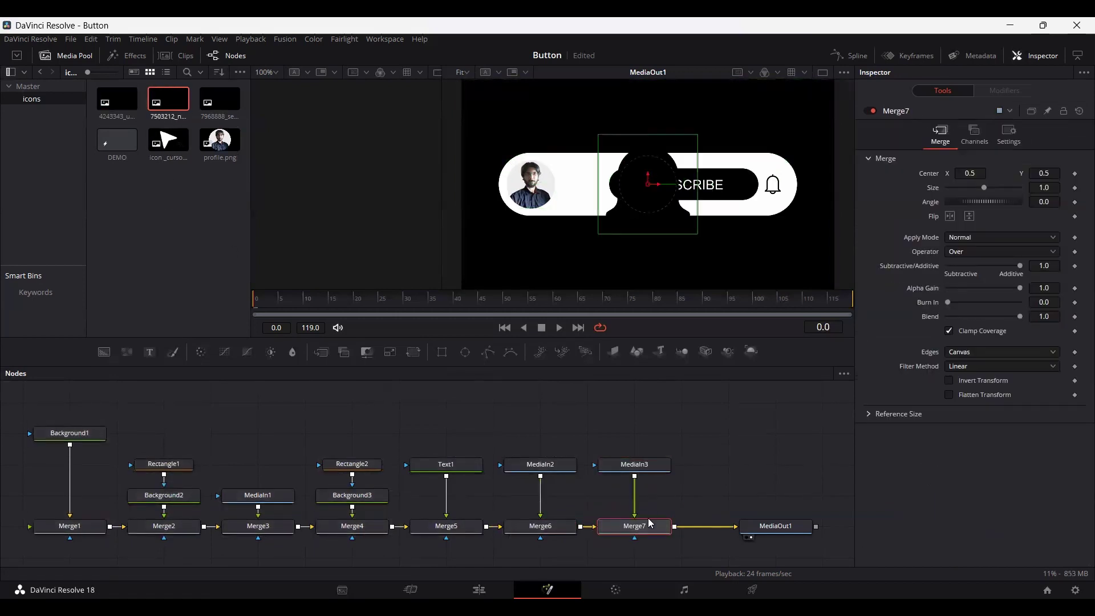
click(757, 454)
- Set Merge7's size to 0.2 and place the solid bell at X 0.8345 over the outline bell
click(1050, 187)
text(0.2)
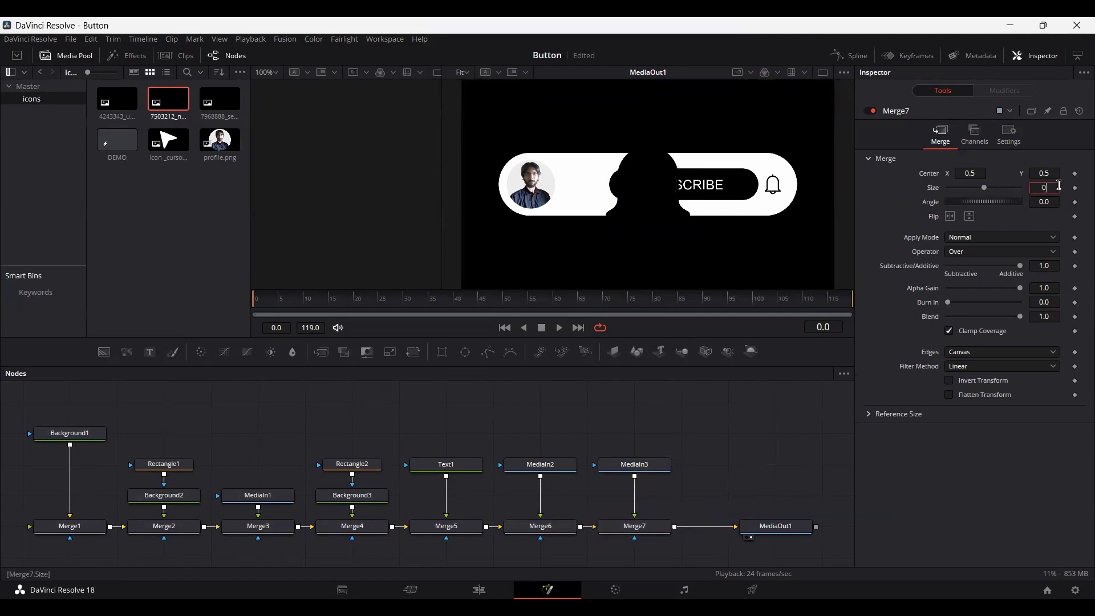
key(Tab)
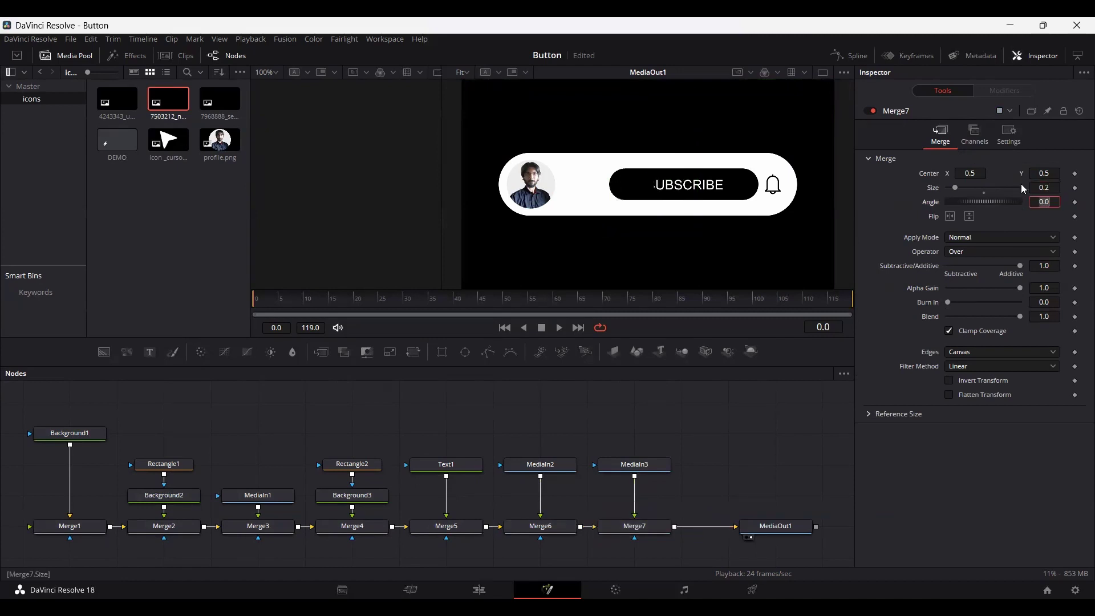
click(636, 526)
drag(653, 189, 780, 191)
scroll(780, 191, up, 5)
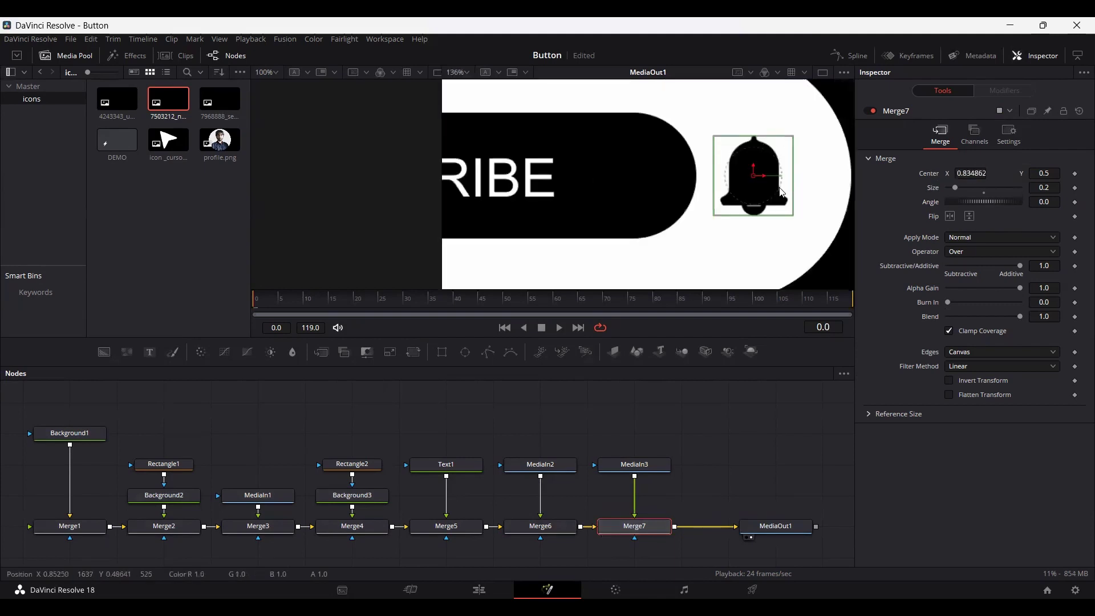
scroll(776, 189, down, 2)
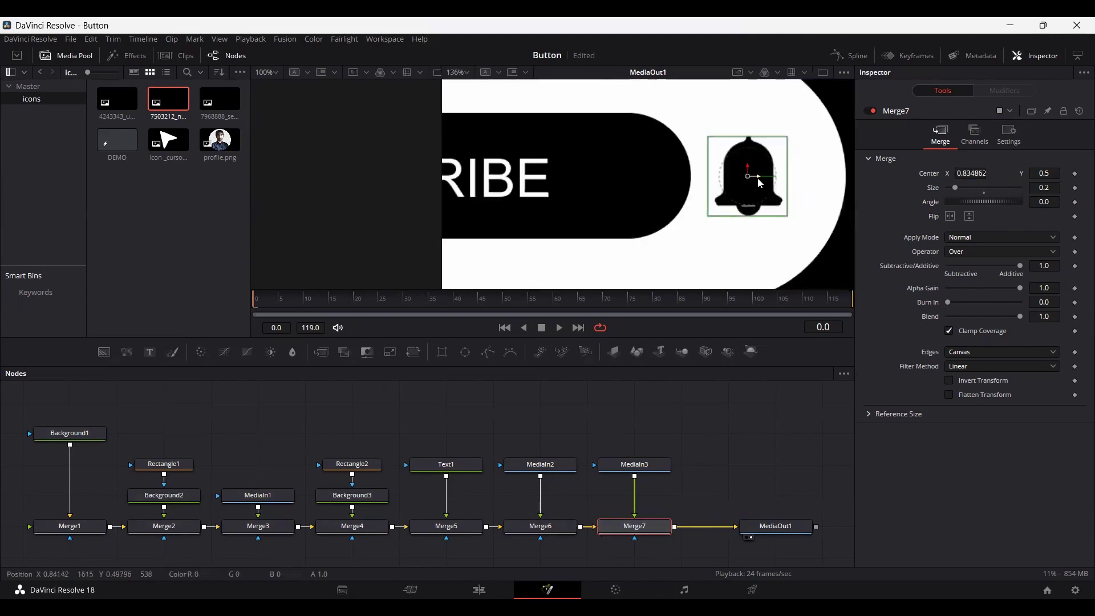
mouse_move(756, 179)
mouse_down()
mouse_move(767, 178)
mouse_move(756, 178)
mouse_up()
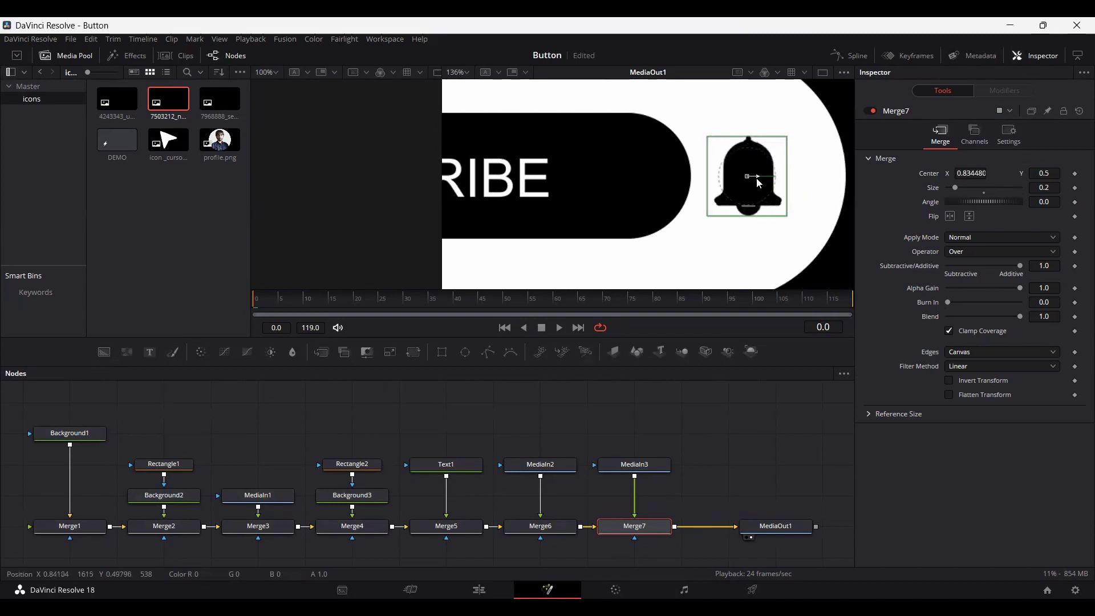
key(ctrl+f)
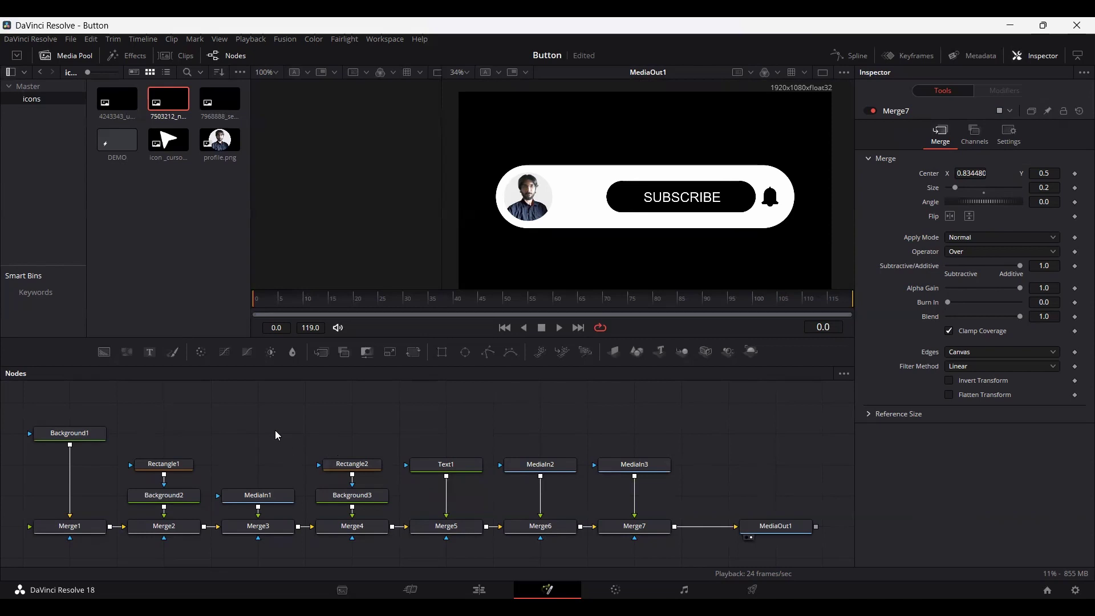
- Keyframe Rectangle1's Center at frame 10, then set Center Y to -0.1576 at frame 0
click(164, 464)
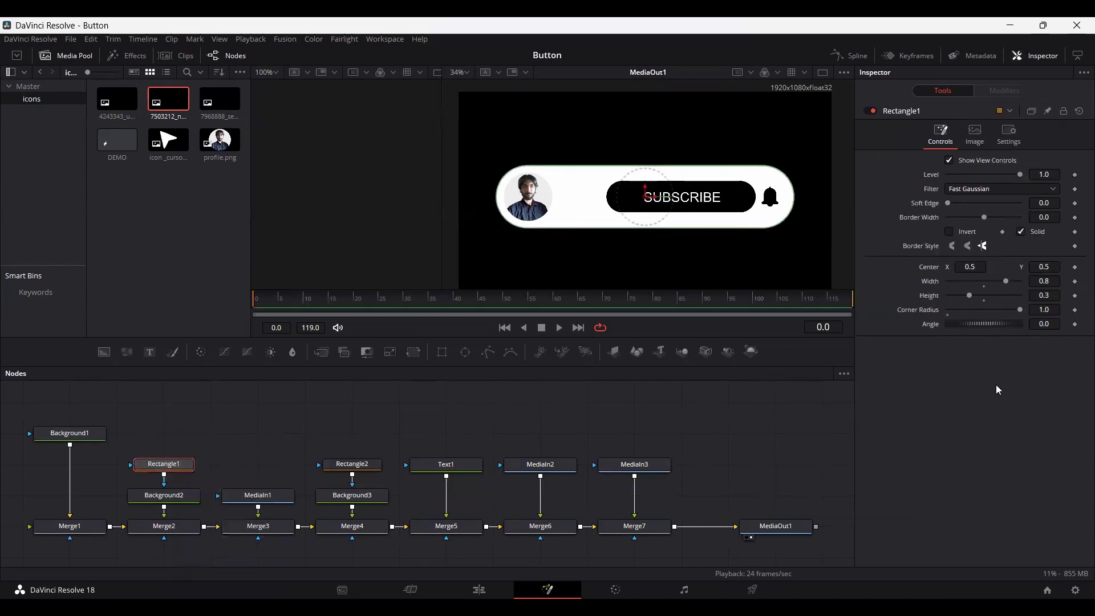
click(304, 301)
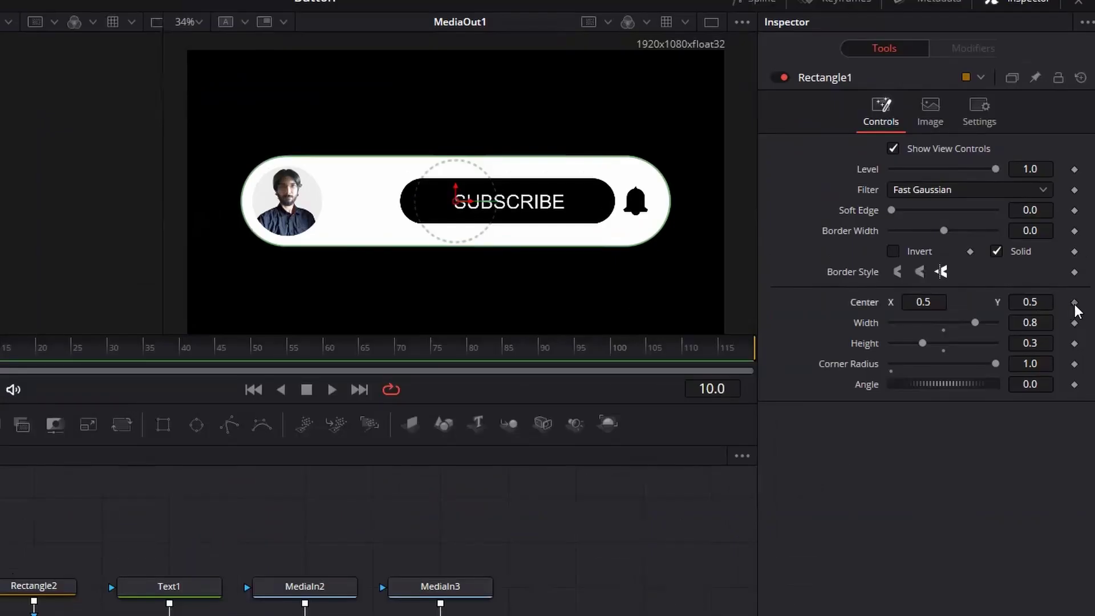
click(1075, 303)
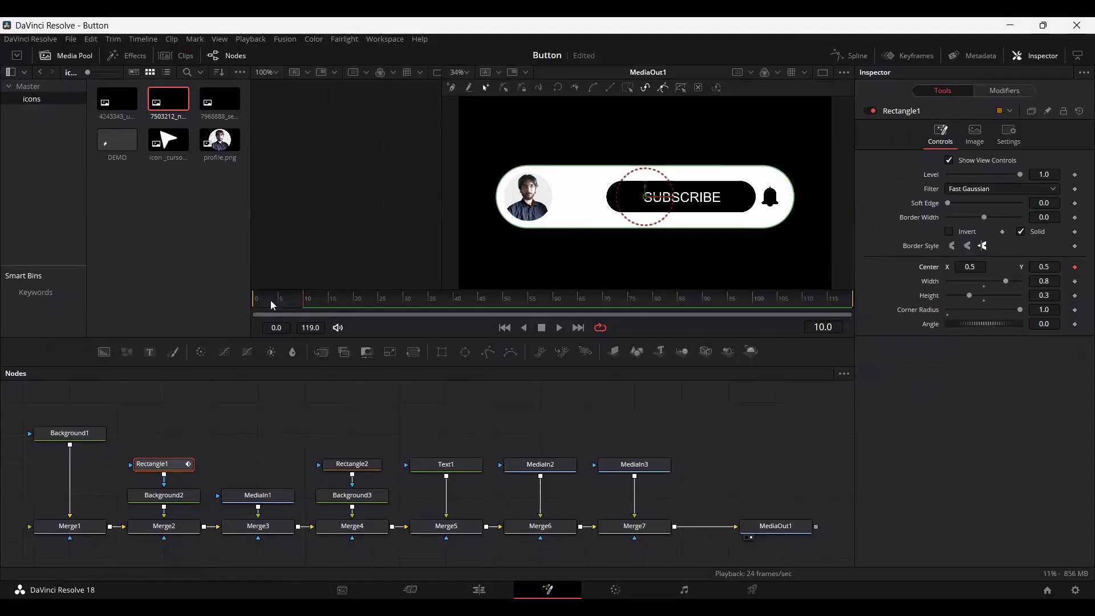
click(257, 298)
drag(646, 190, 648, 325)
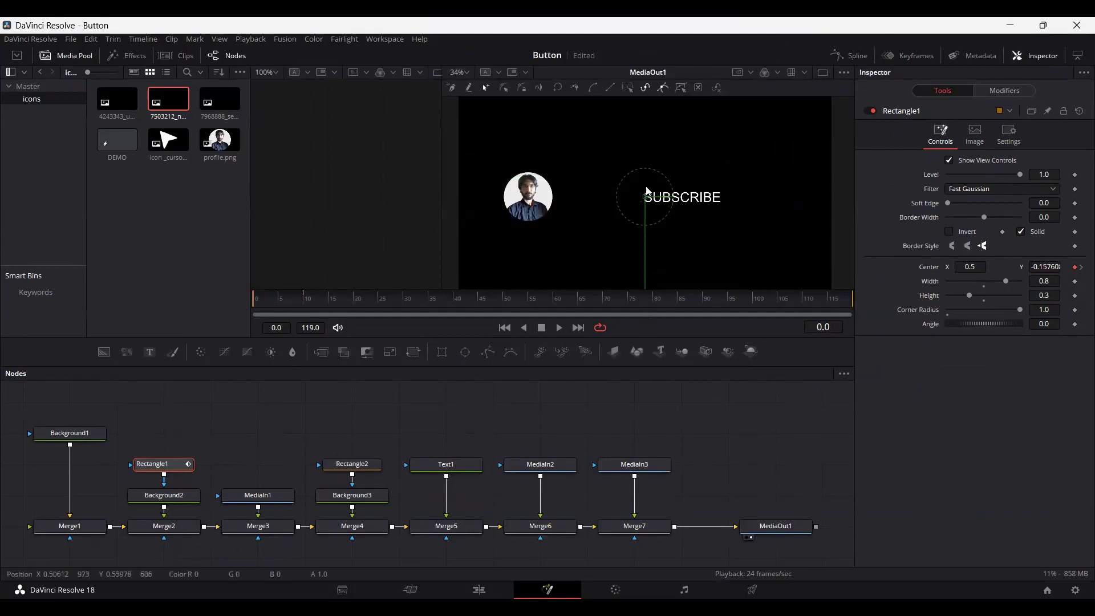
scroll(645, 214, down, 1)
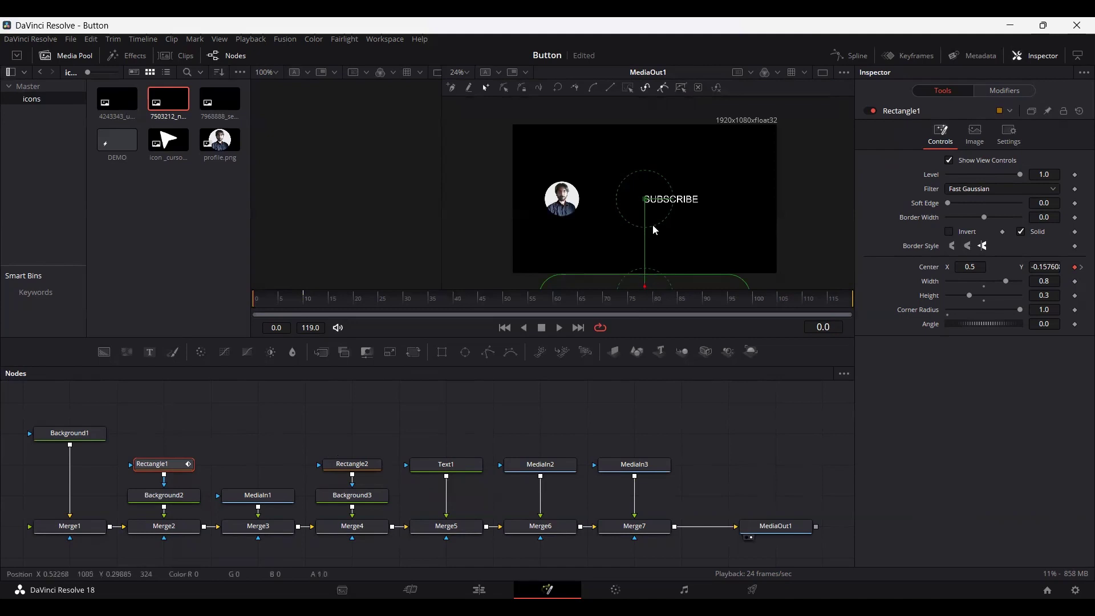
scroll(639, 212, up, 1)
scroll(637, 208, down, 1)
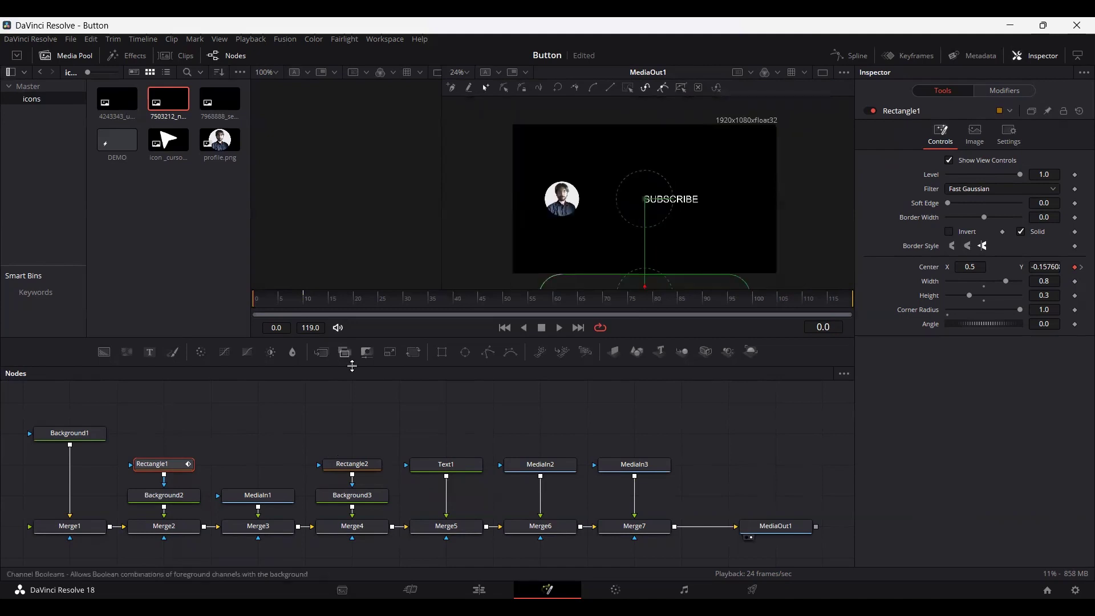
- Play back the slide-in animation and show its curves in the Spline panel
key(space)
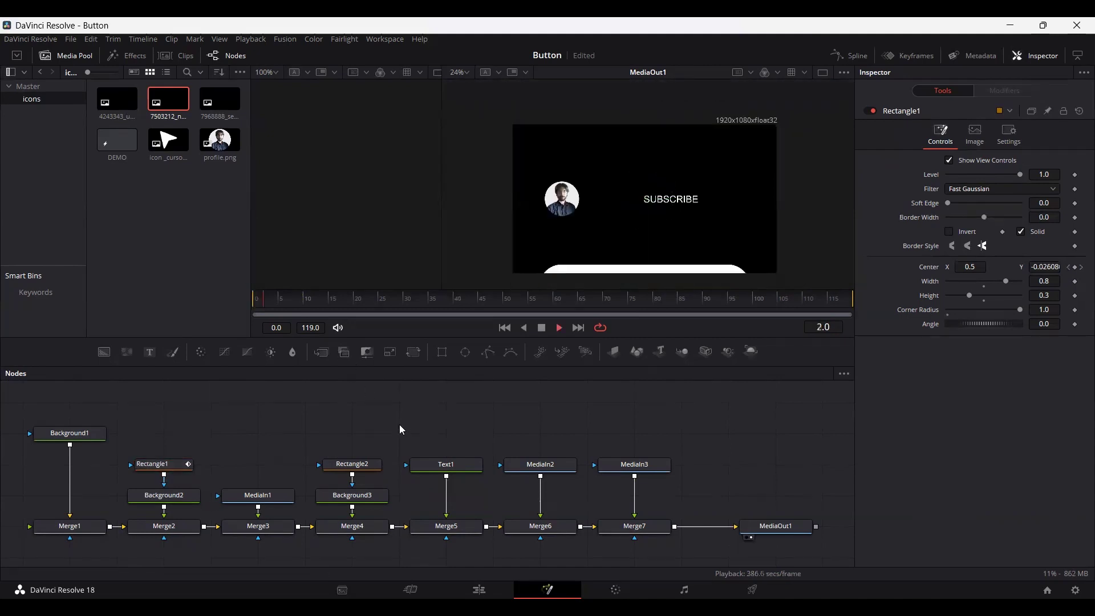
key(space)
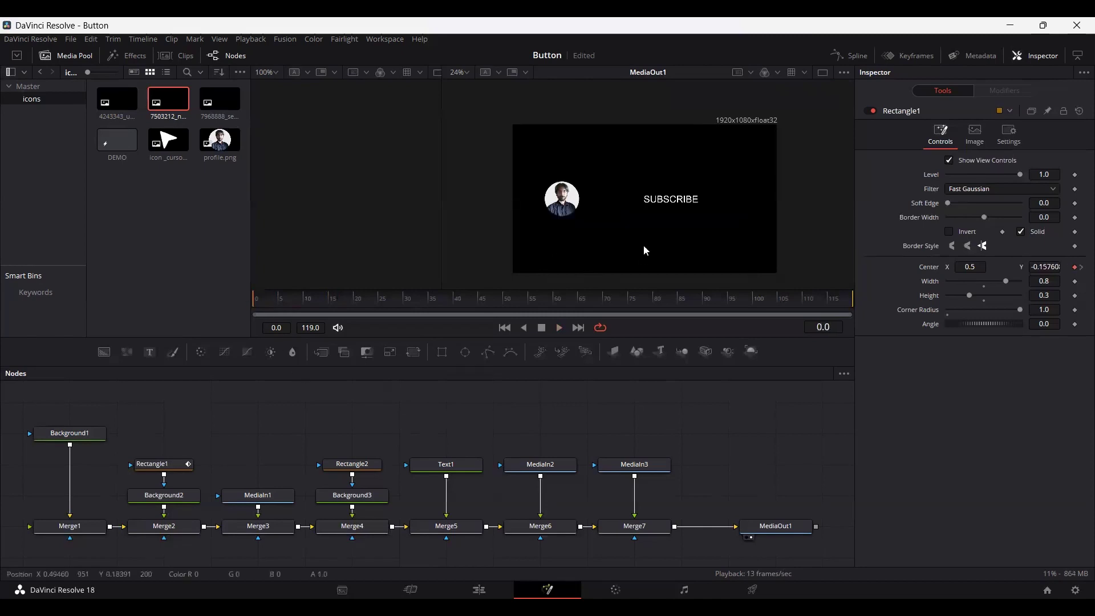
scroll(640, 208, up, 1)
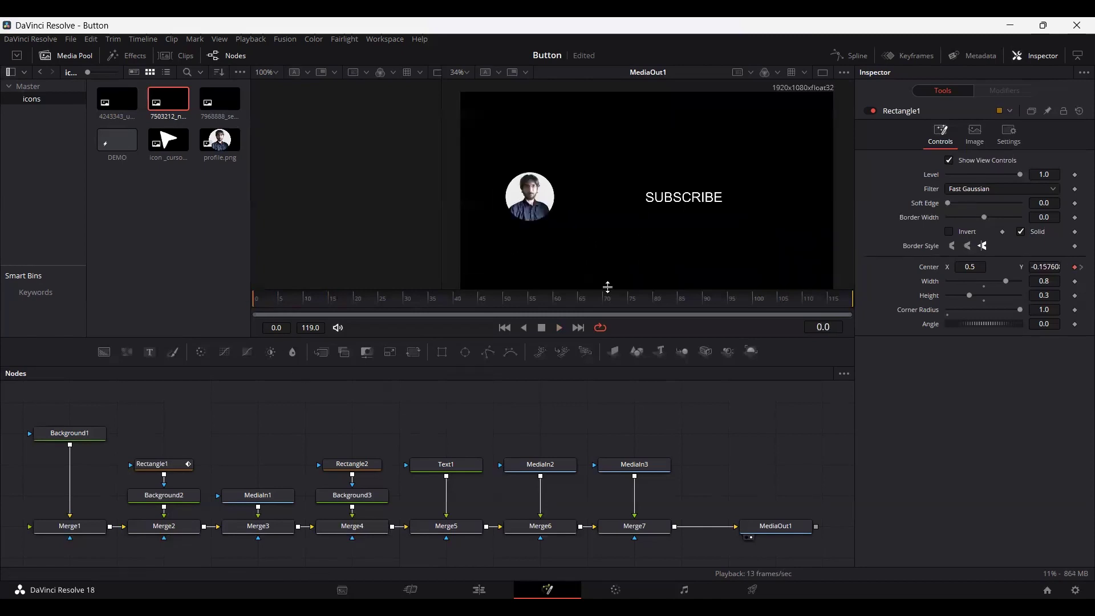
key(space)
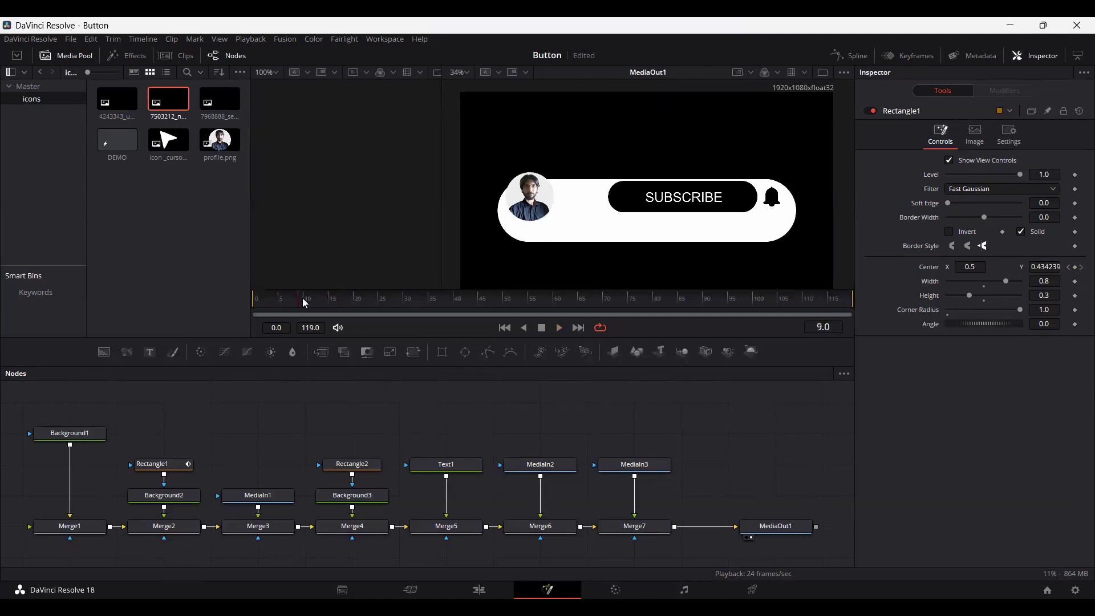
key(F8)
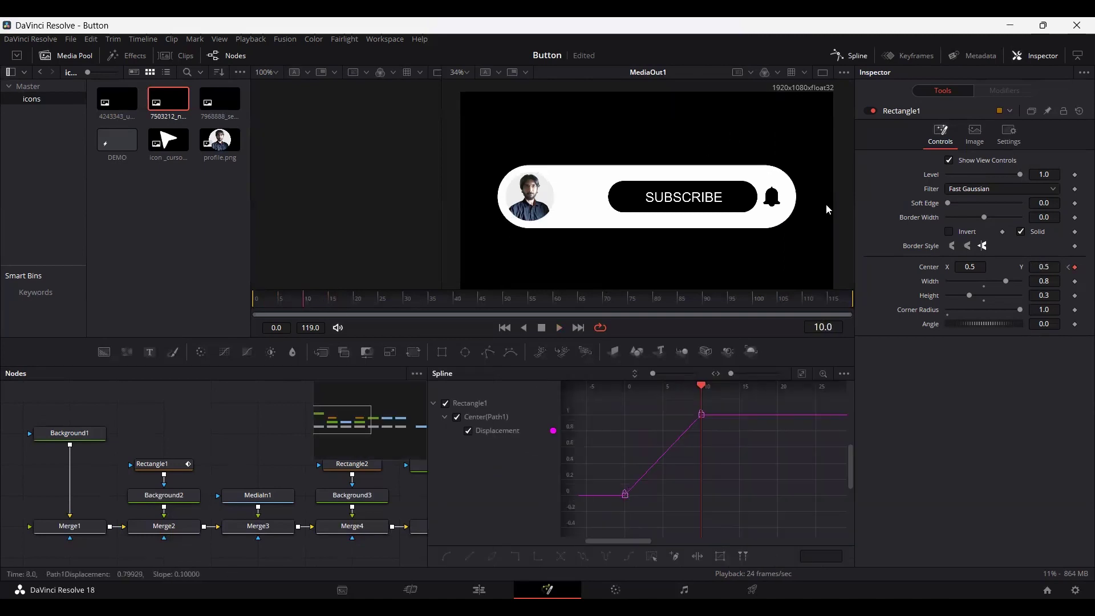
- Smooth both Center keyframes and stretch the first Bezier handle for an eased S-curve
drag(602, 511, 777, 391)
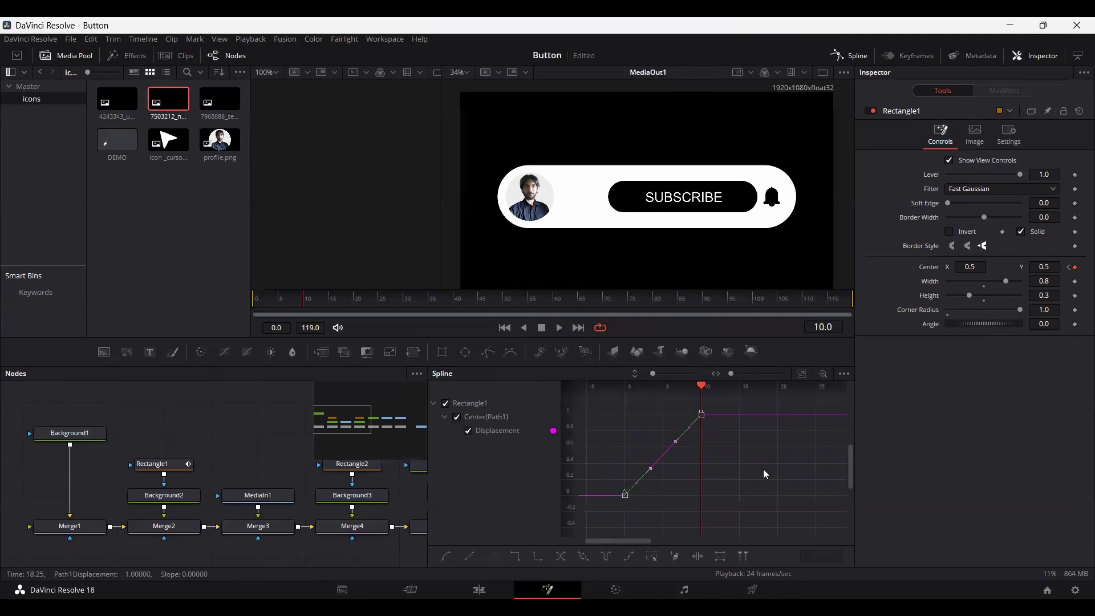
key(s)
click(626, 494)
drag(651, 494, 660, 500)
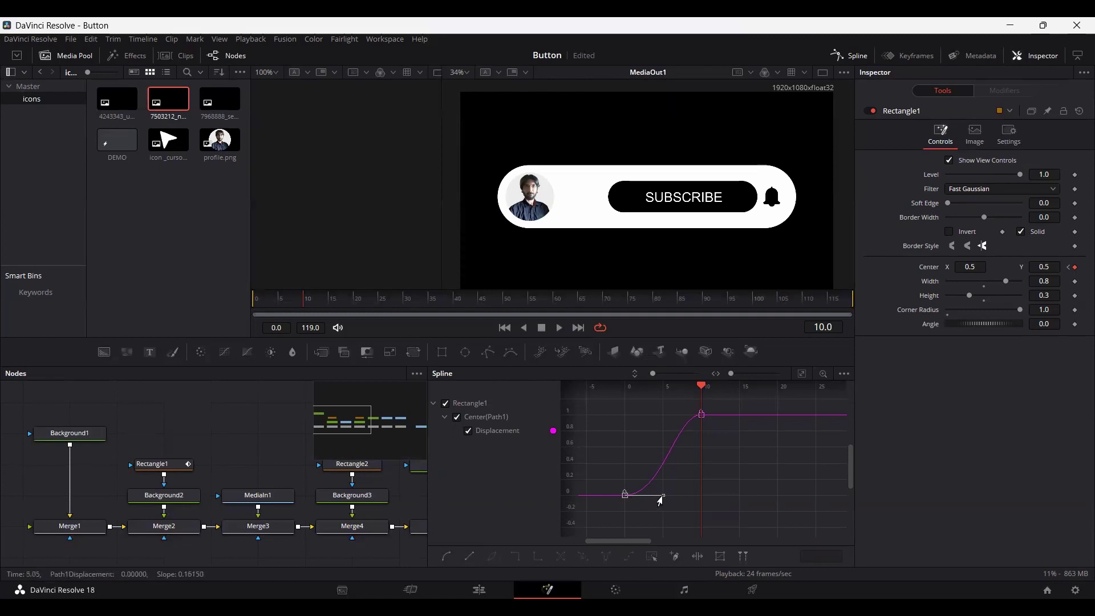
key(F8)
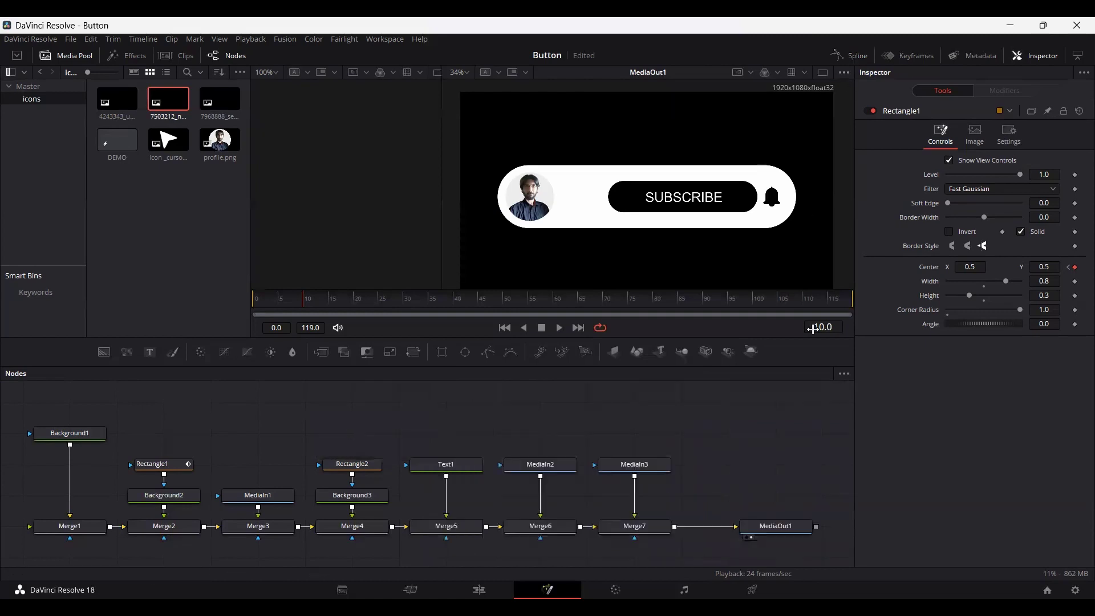
click(254, 298)
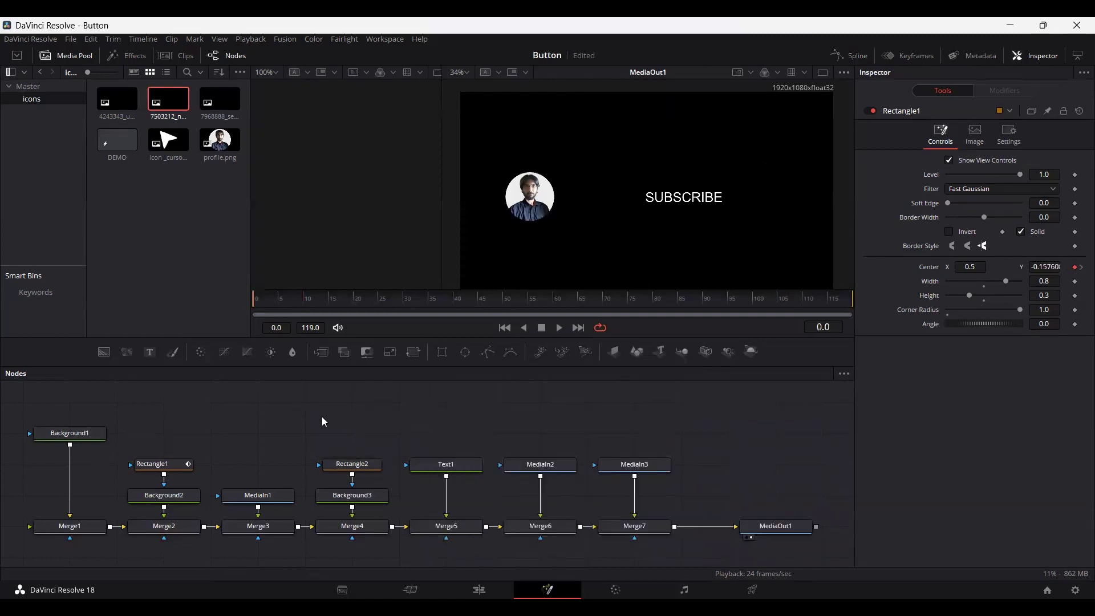